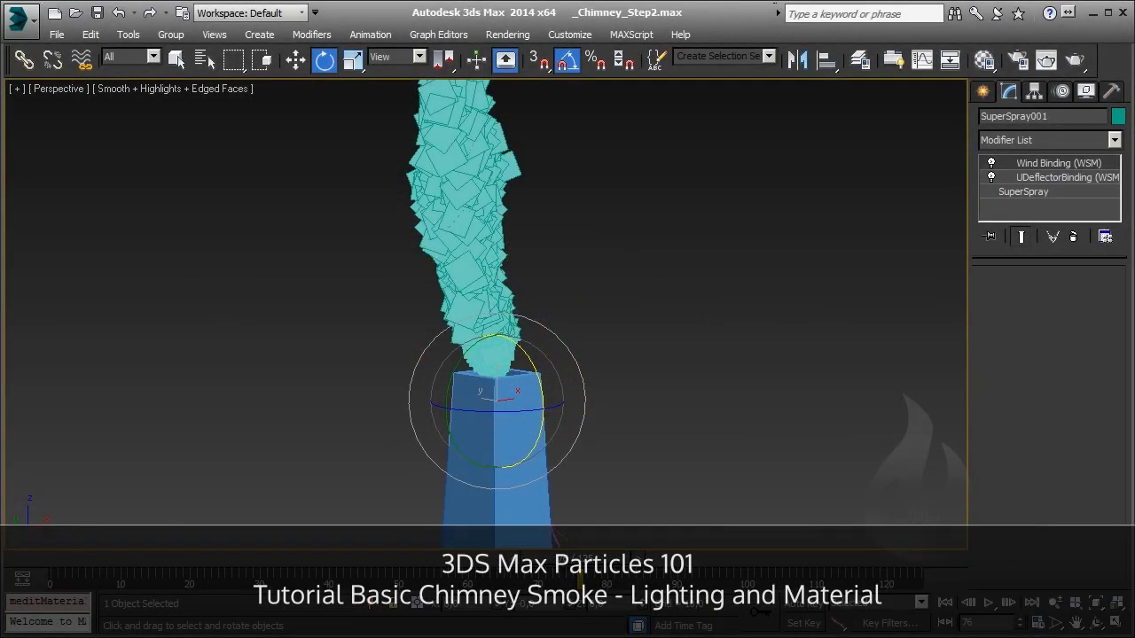
Open Smoke_Mat's diffuse gradient map (Map #9) in the Material Editor
left_click(984, 59)
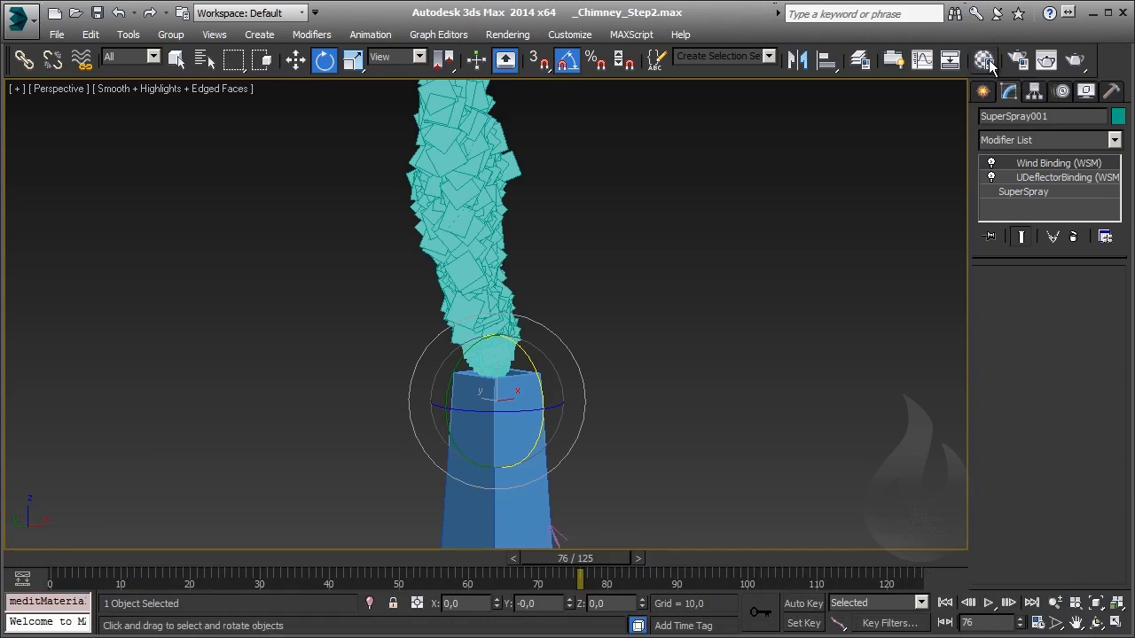
left_click(986, 61)
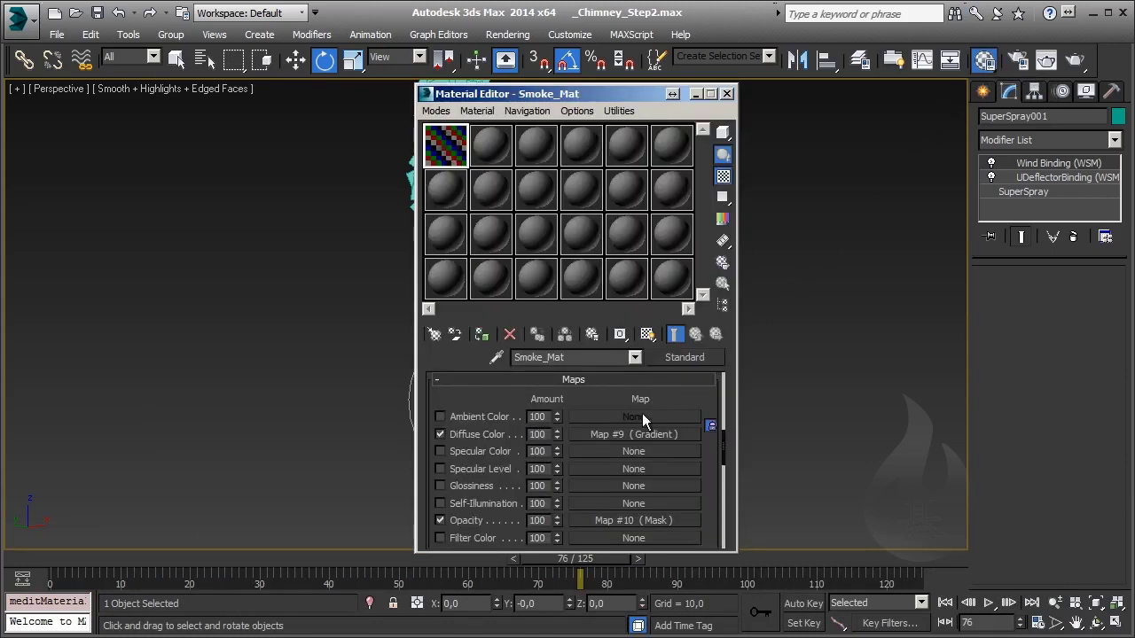
left_click(608, 434)
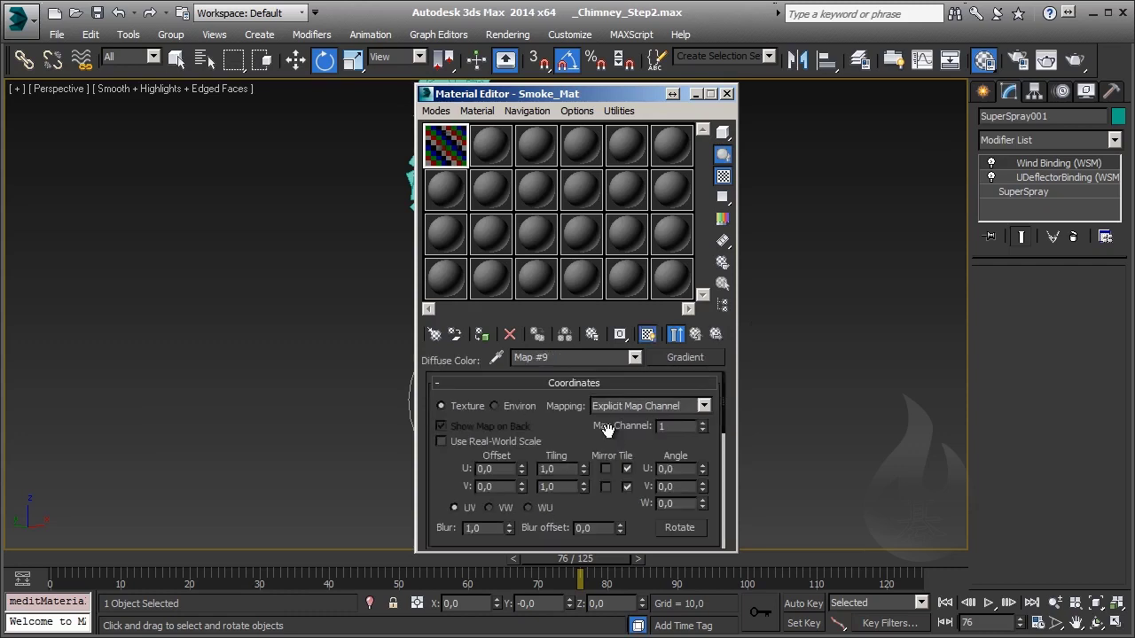
left_click_drag(582, 436, 585, 215)
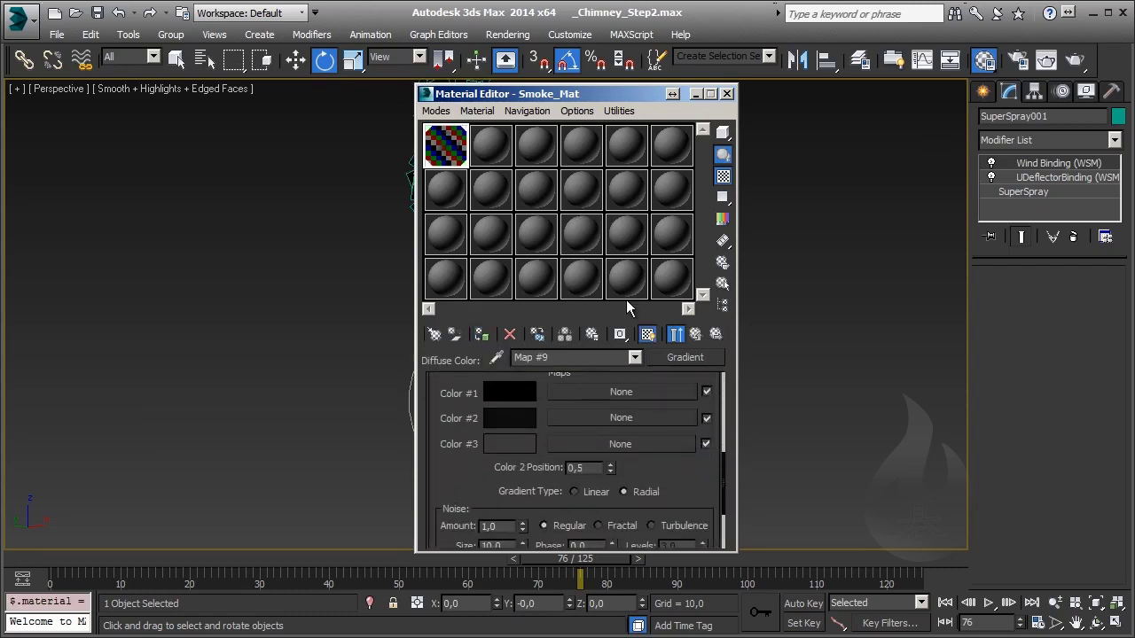
Test-render frame 76, then close the render window and the Material Editor
left_click(1075, 62)
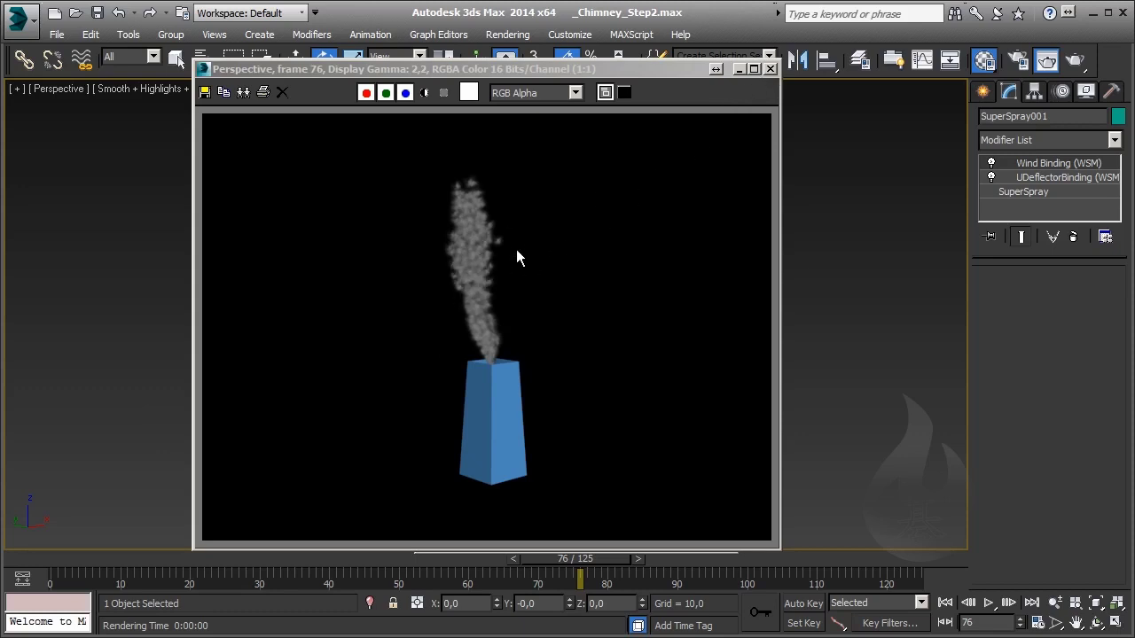
left_click(770, 68)
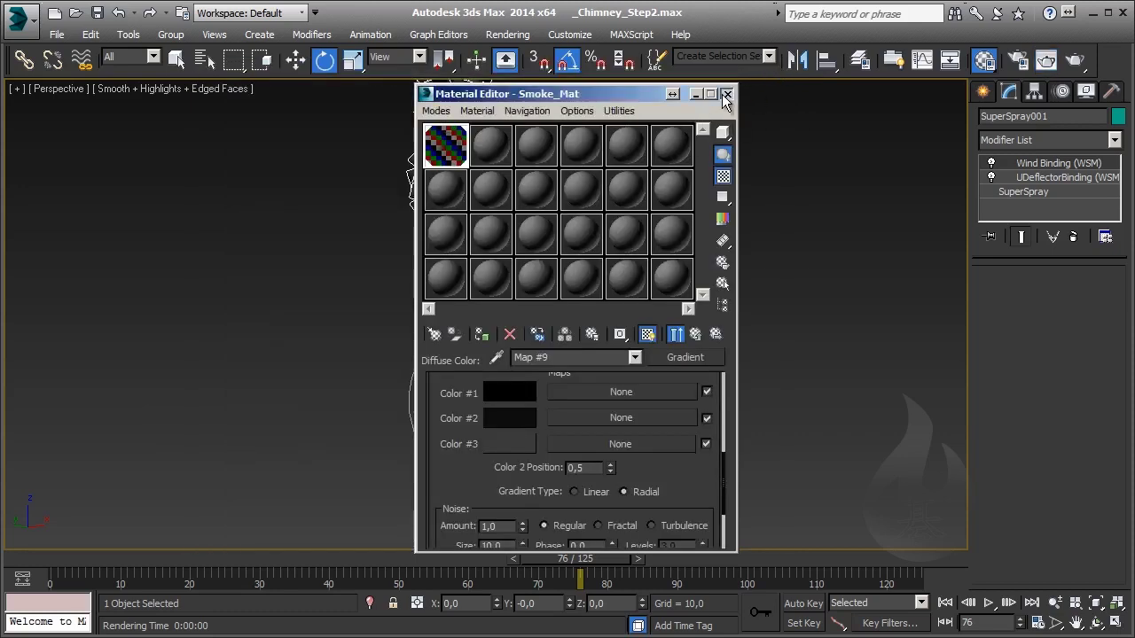
left_click(725, 94)
Select SuperSpray001 in the modifier stack and bring up its Particle Generation settings
left_click(1058, 191)
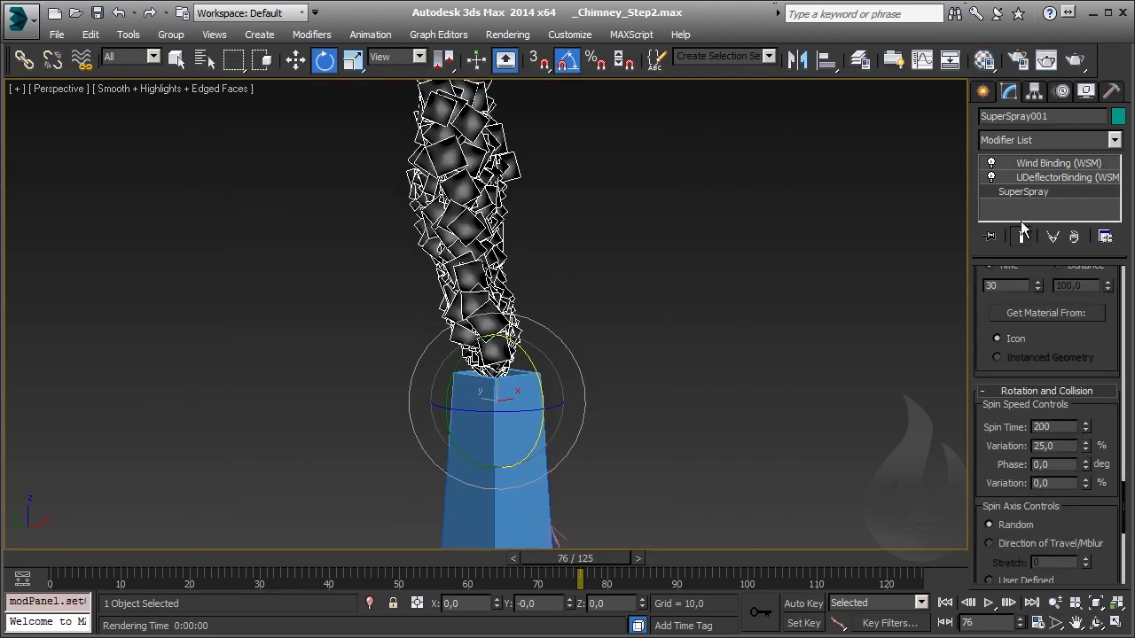
scroll(1105, 388, "down", 3)
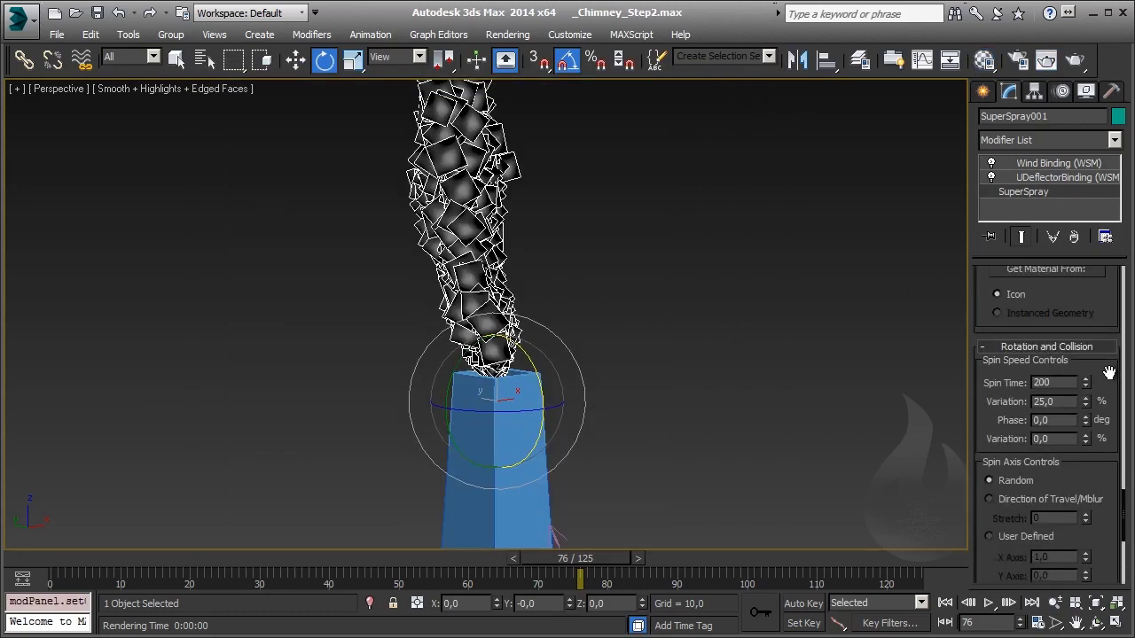
scroll(1105, 377, "down", 3)
scroll(1106, 369, "down", 3)
scroll(1108, 372, "up", 3)
scroll(1108, 371, "up", 3)
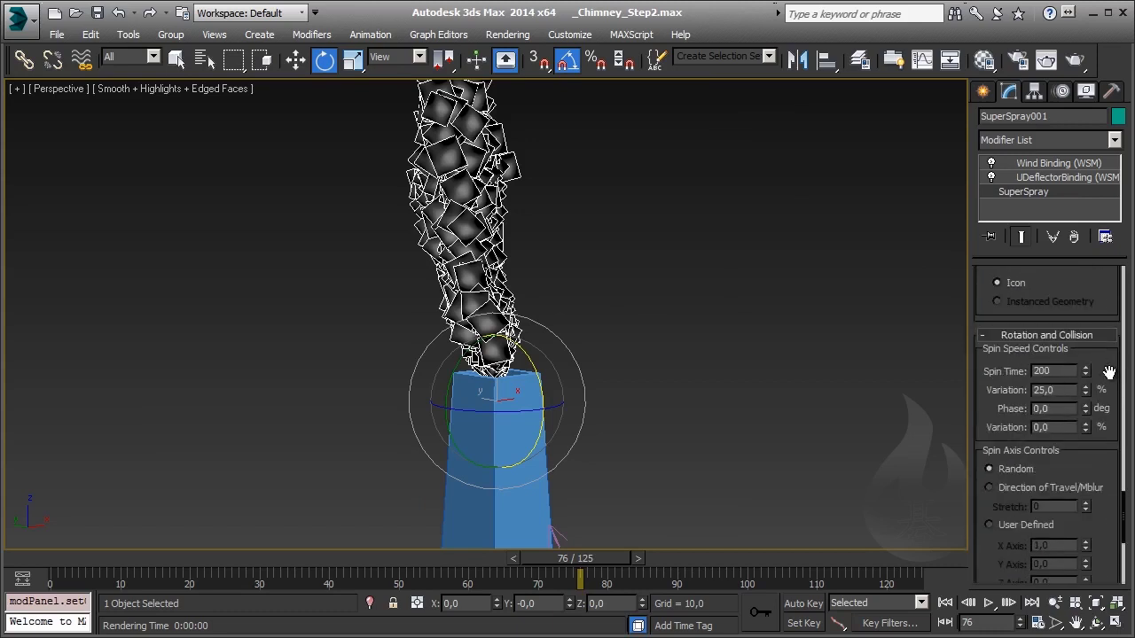
scroll(1108, 372, "up", 3)
scroll(1109, 371, "up", 3)
scroll(1108, 372, "up", 3)
scroll(1108, 369, "up", 2)
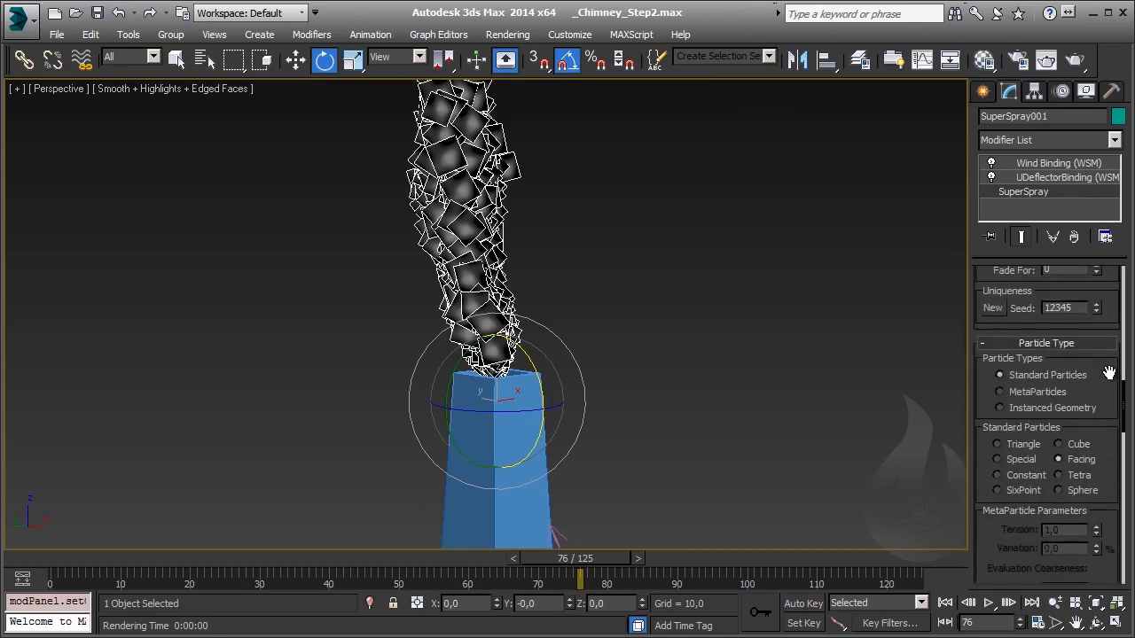
scroll(1108, 372, "up", 3)
scroll(1107, 373, "up", 2)
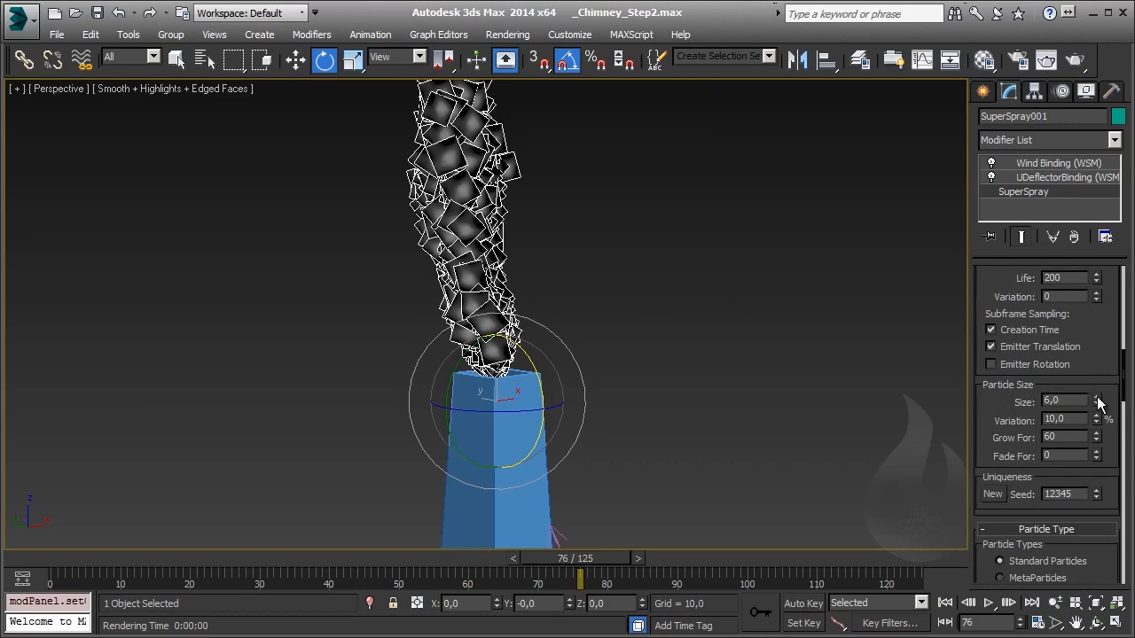
Enlarge the smoke particles by setting Particle Size to 18,0
left_click_drag(1097, 401, 1078, 284)
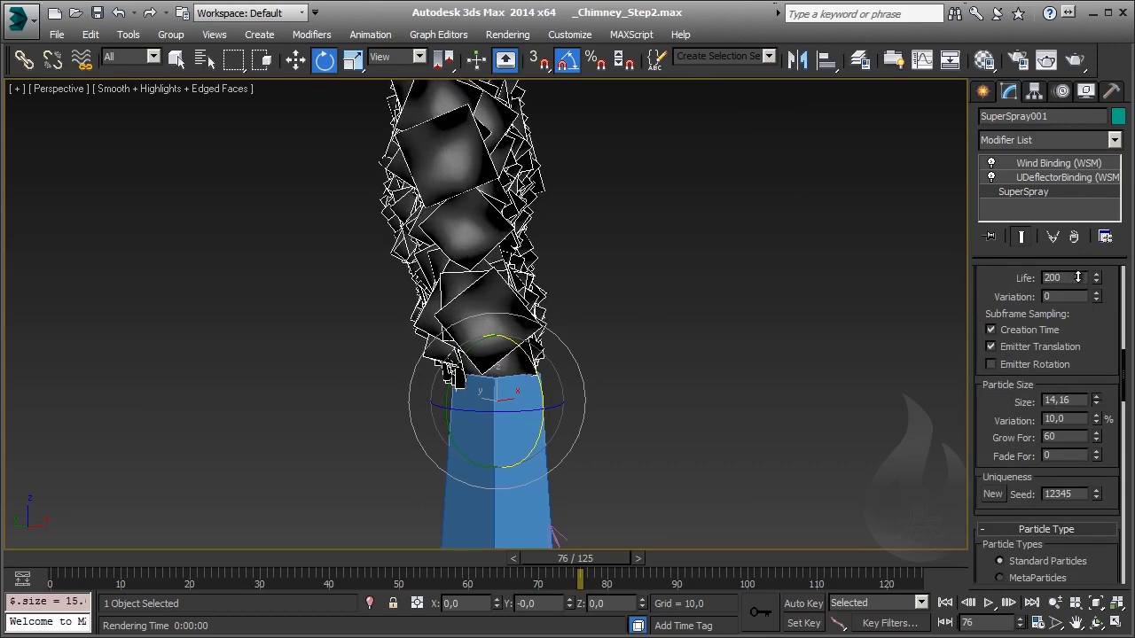
left_click_drag(1097, 437, 1097, 417)
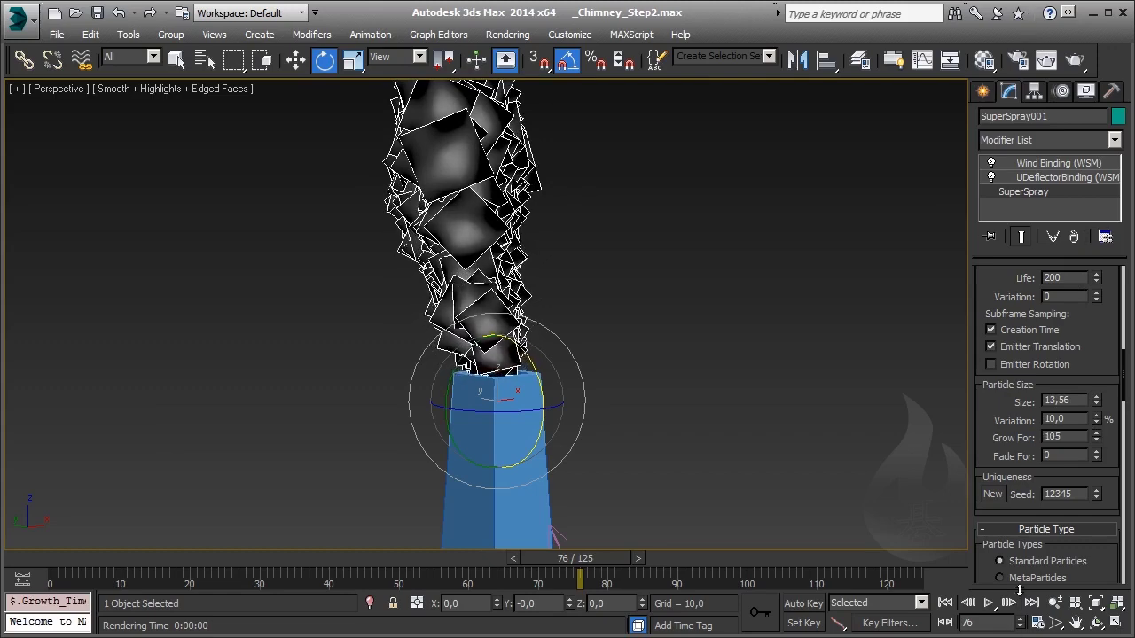
scroll(1046, 486, "down", 2)
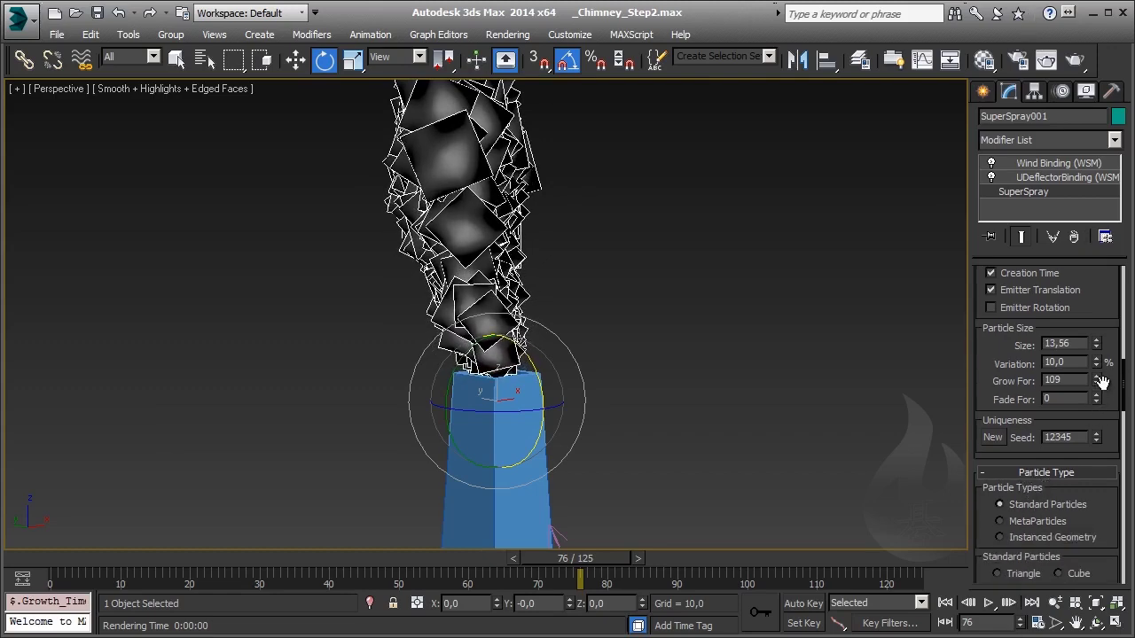
left_click_drag(1096, 345, 1093, 293)
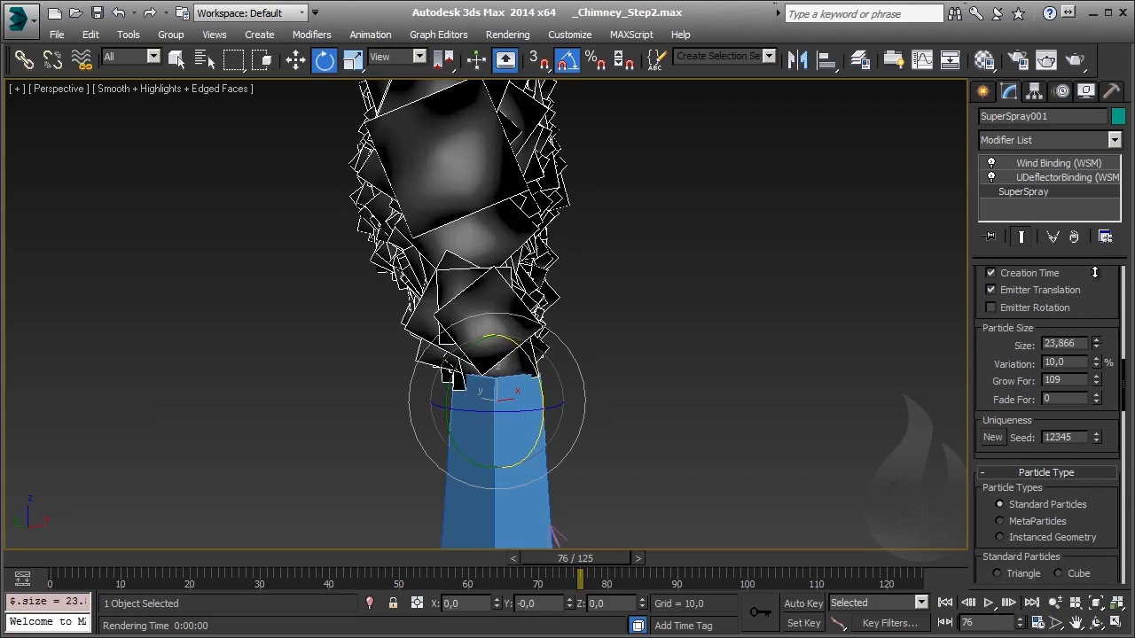
double_click(1082, 344)
type("18")
key("Return")
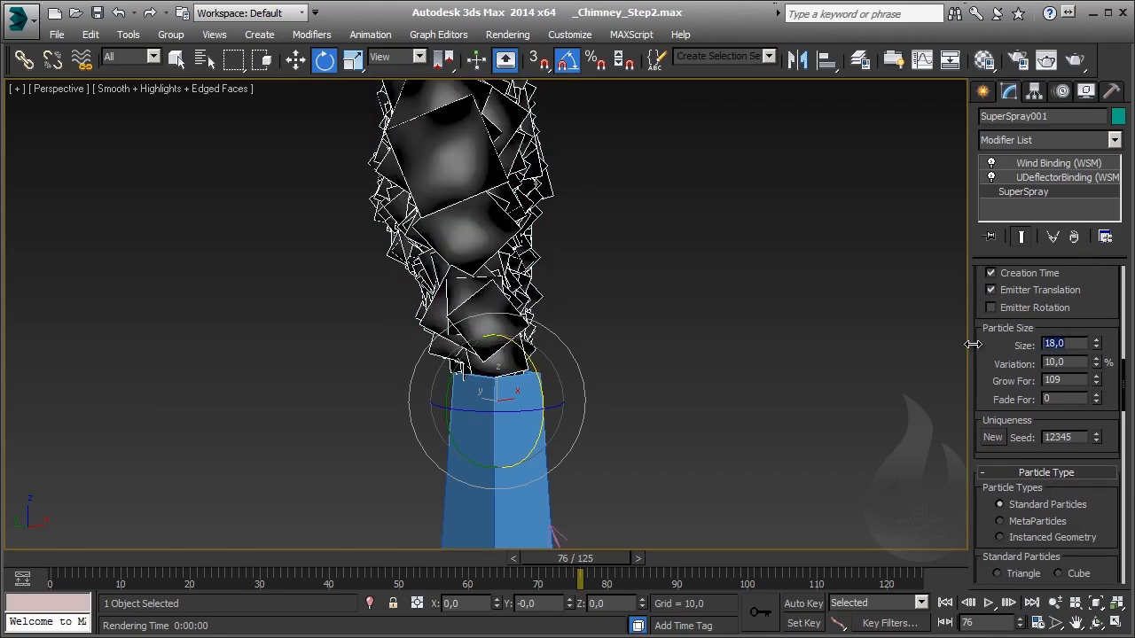
Set Grow For to 152 and reframe the chimney in the view
double_click(1060, 379)
type("145")
key("Tab")
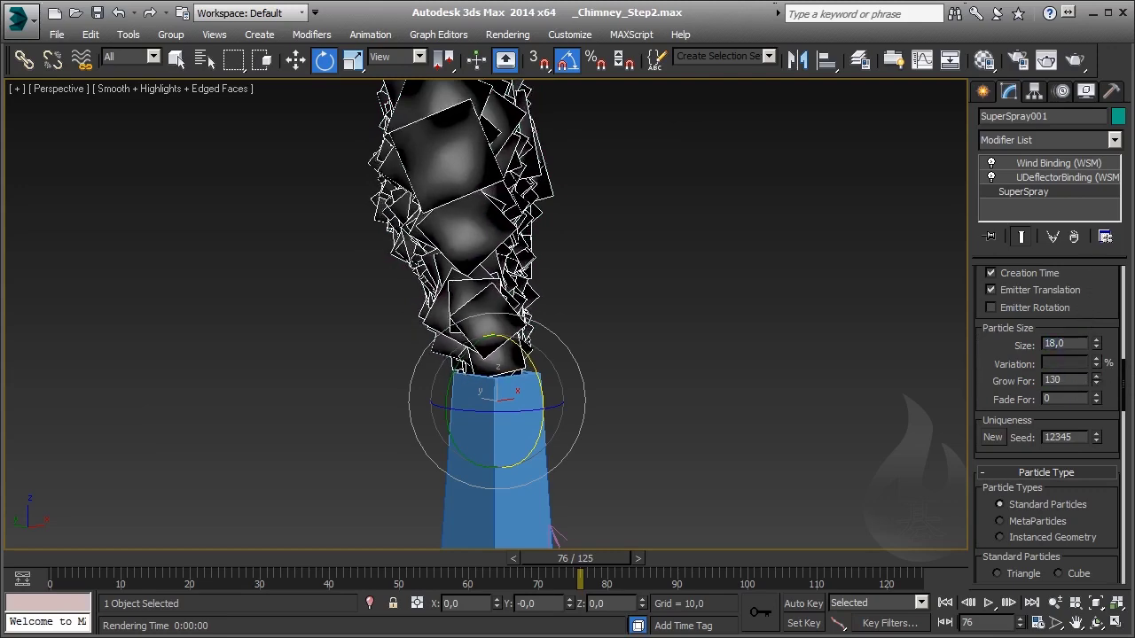
type("10")
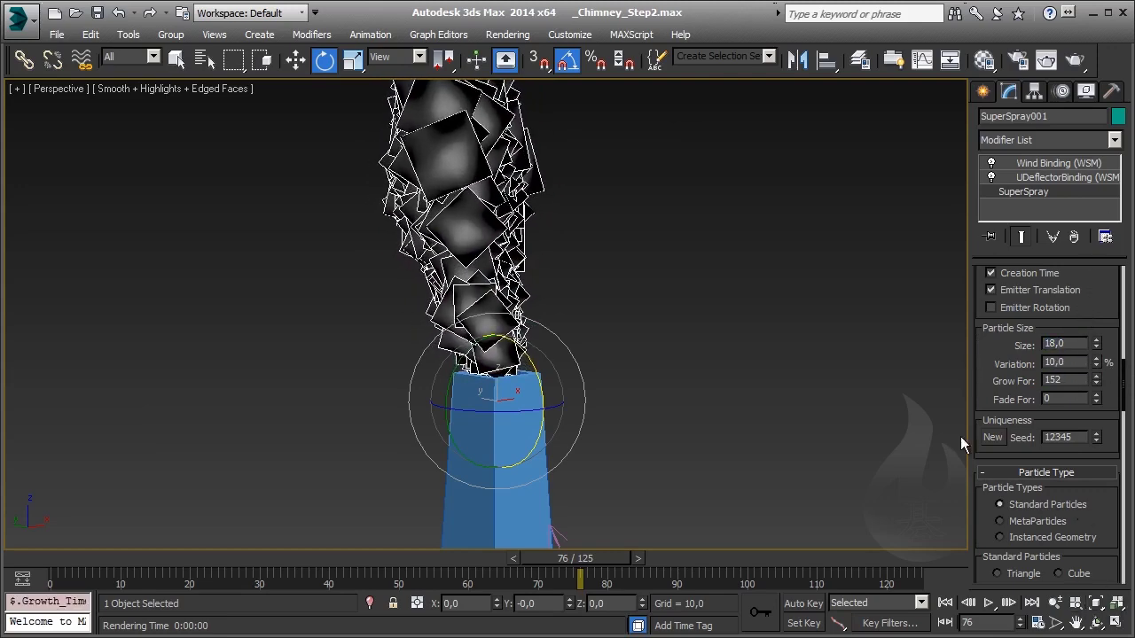
middle_click_drag(558, 197, 546, 259)
middle_click_drag(534, 341, 555, 340)
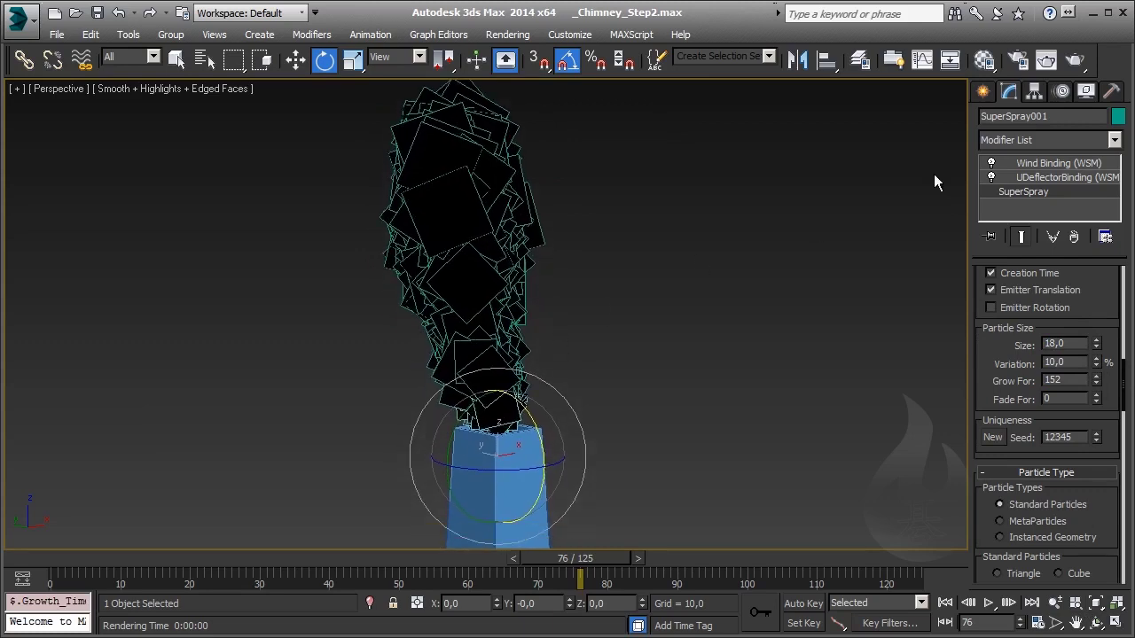
left_click(1075, 61)
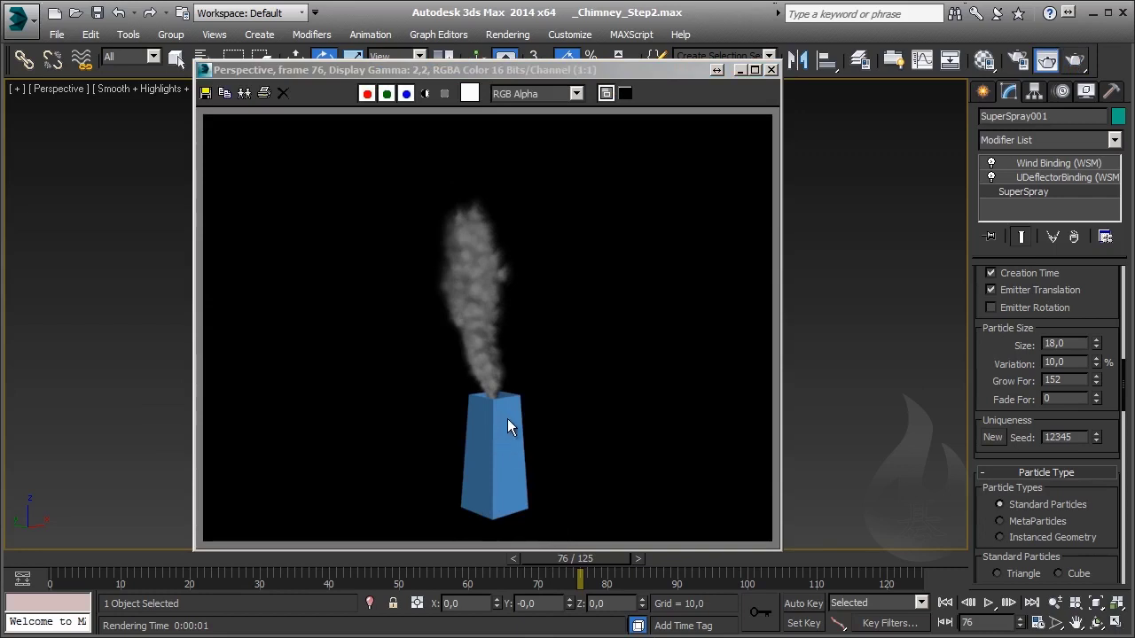
left_click(770, 69)
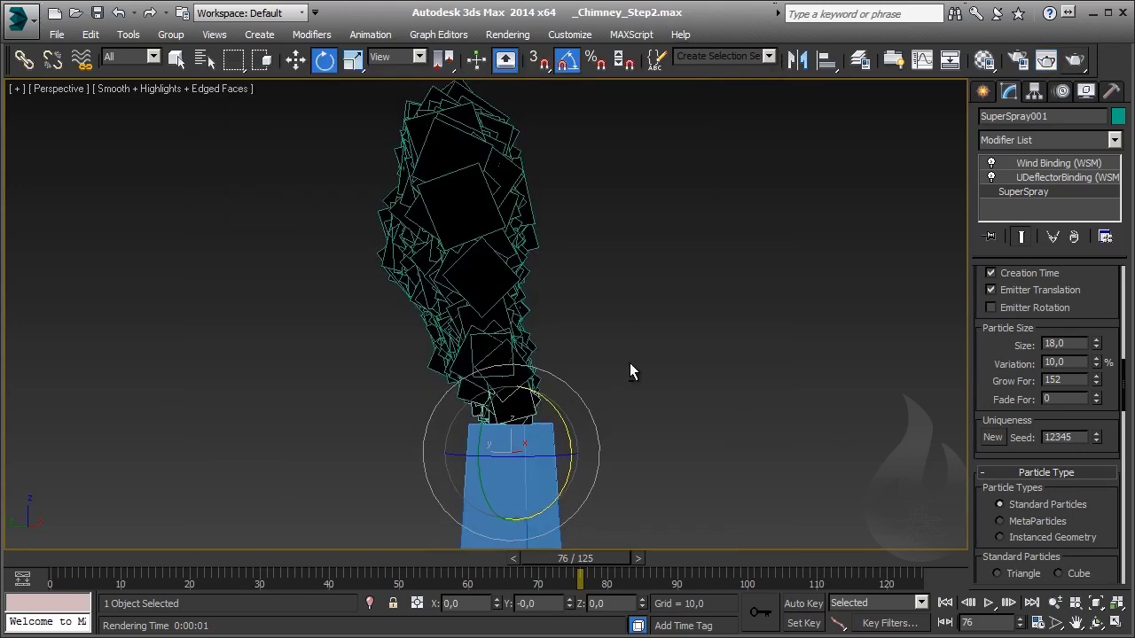
middle_click_drag(629, 371, 624, 370, "alt")
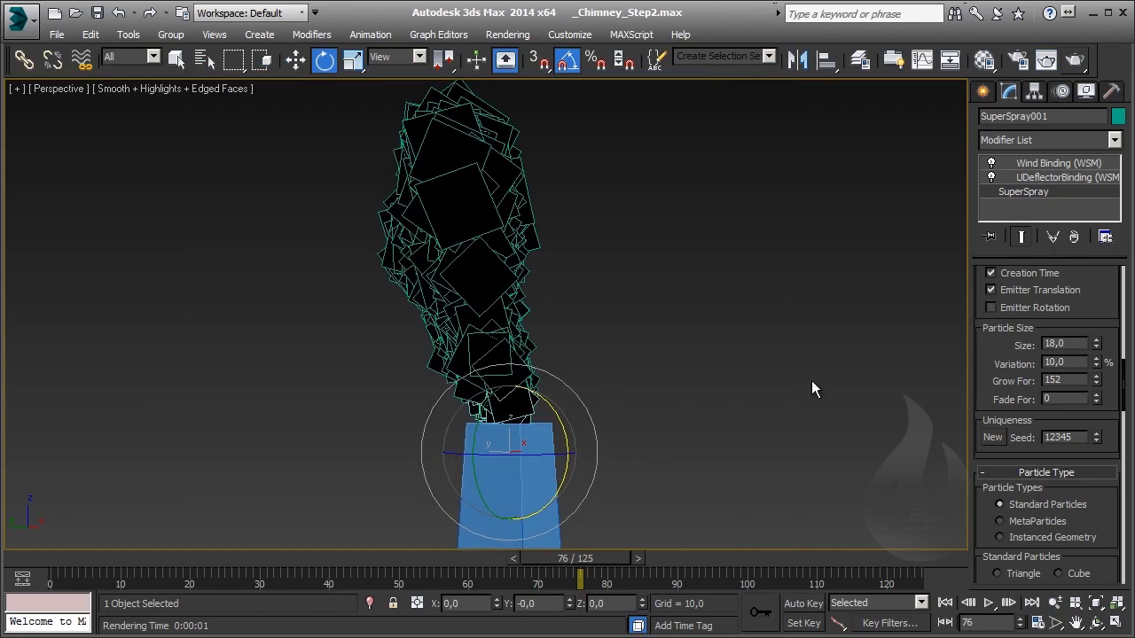
Choose the Standard light category and the Target Spot light type
left_click(984, 92)
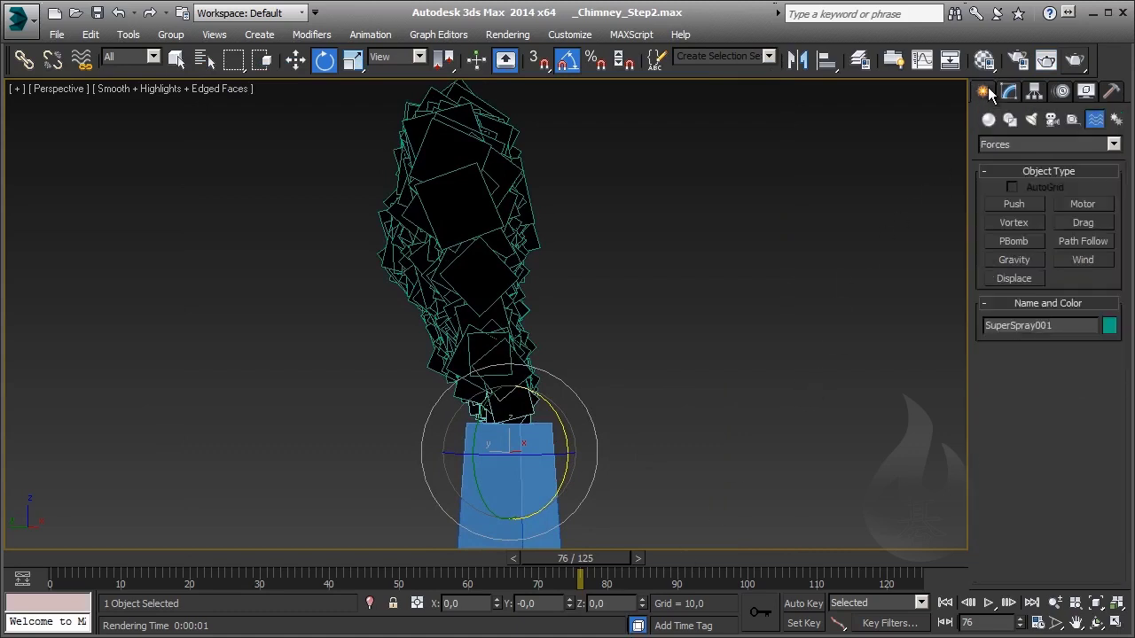
left_click(1030, 118)
left_click(1047, 146)
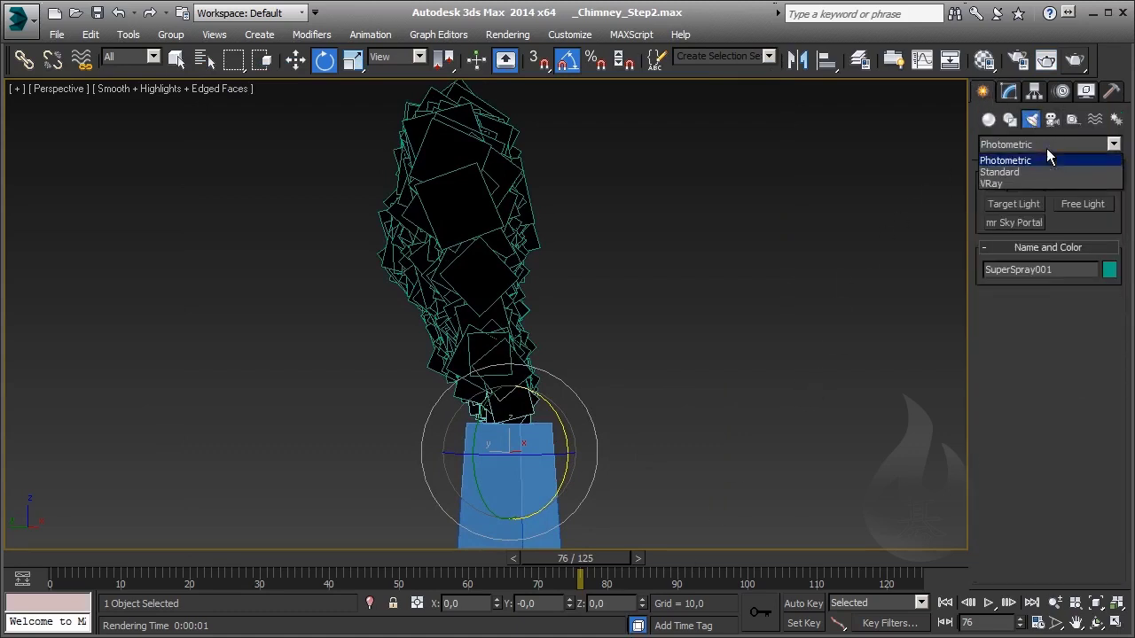
left_click(1042, 183)
left_click(1040, 145)
left_click(1033, 172)
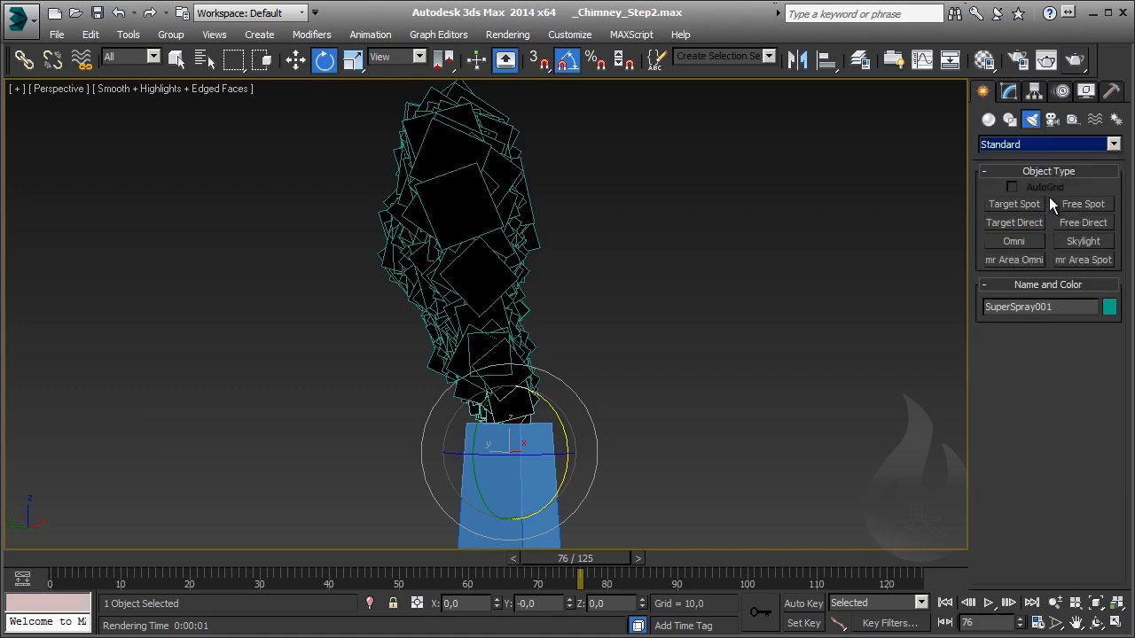
left_click(1014, 204)
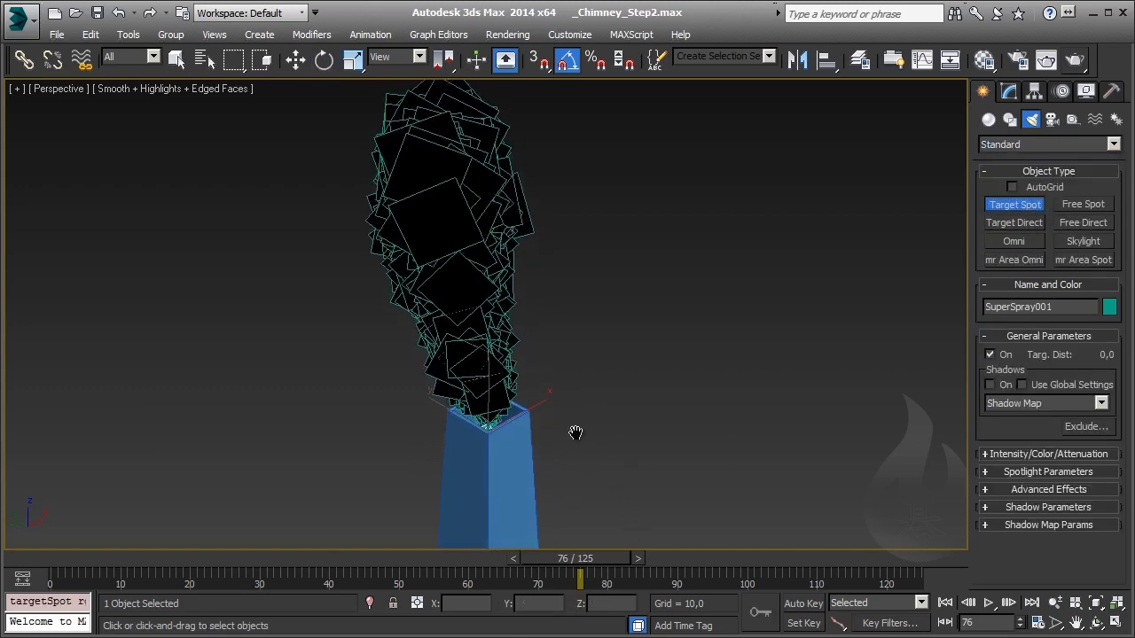
Create Spot001 aimed at the chimney base and raise it high above, to the left
scroll(475, 373, "down", 5)
left_click_drag(745, 415, 339, 374)
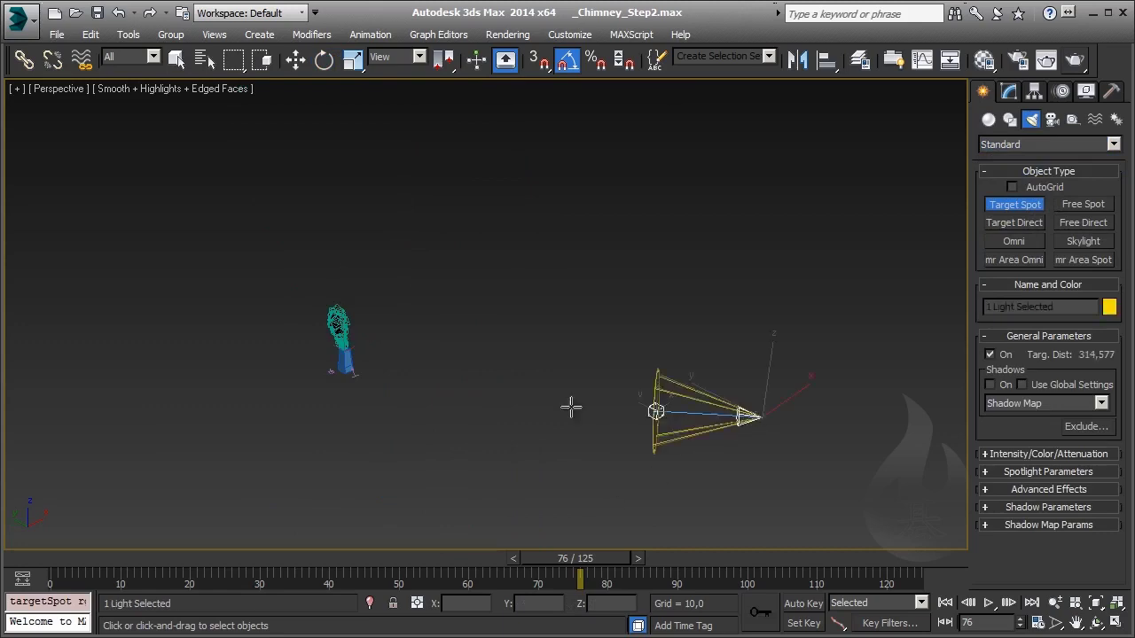
key("e")
key("w")
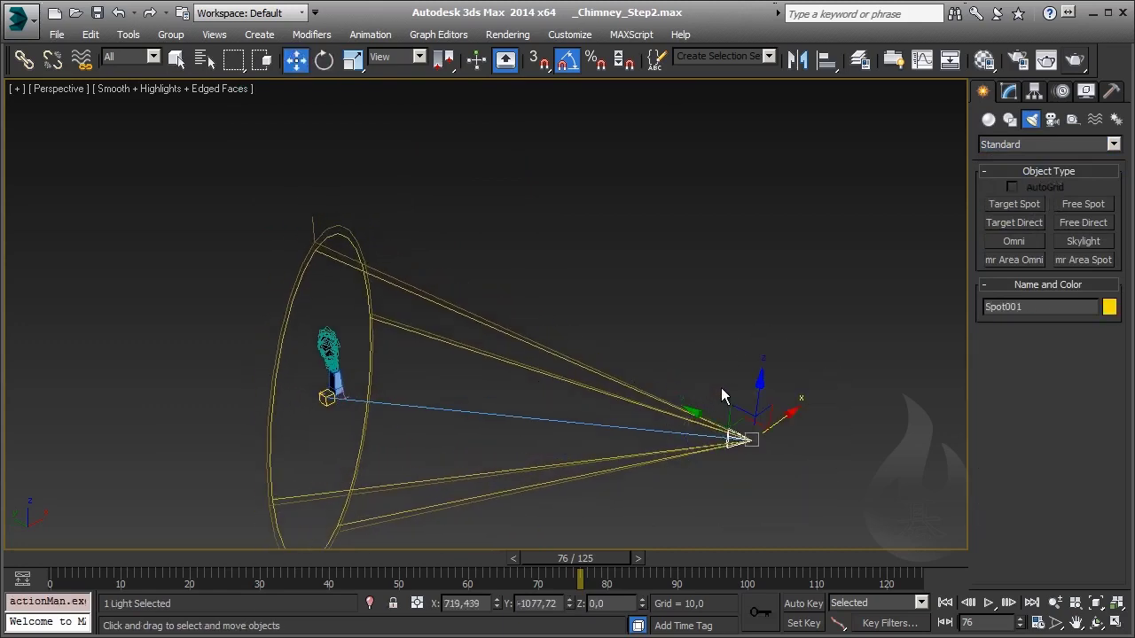
mouse_move(762, 387)
left_mouse_down()
mouse_move(626, 303)
mouse_move(366, 440)
mouse_move(288, 113)
left_mouse_up()
middle_click_drag(310, 337, 366, 323, "alt")
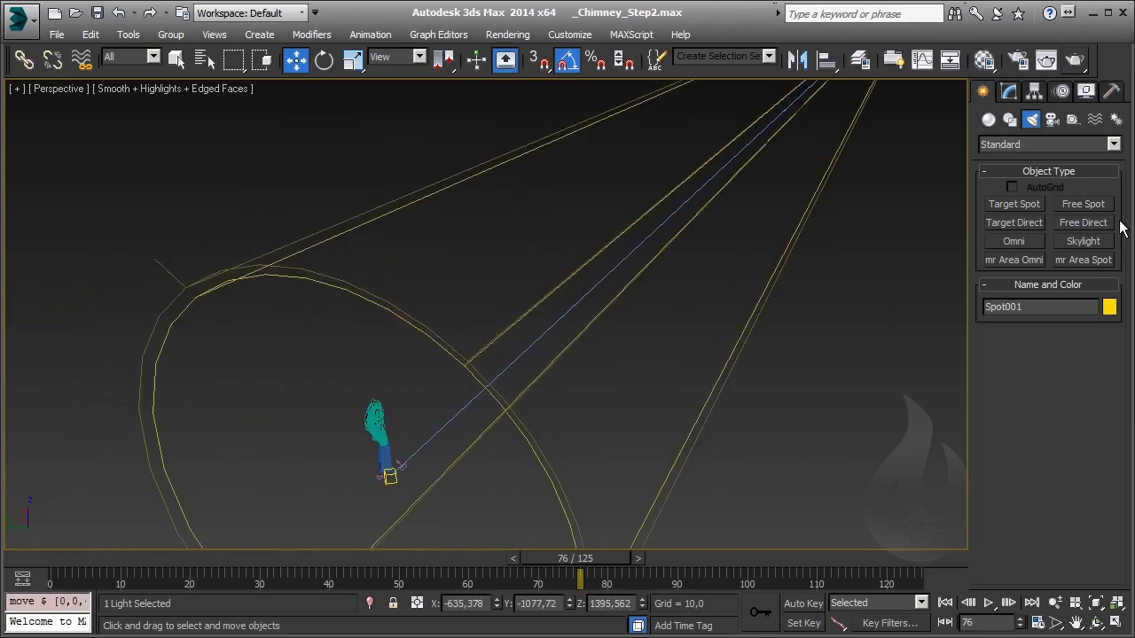
Place an Omni light, Omni001, near the chimney
left_click(1014, 241)
left_click(304, 431)
right_click(367, 469)
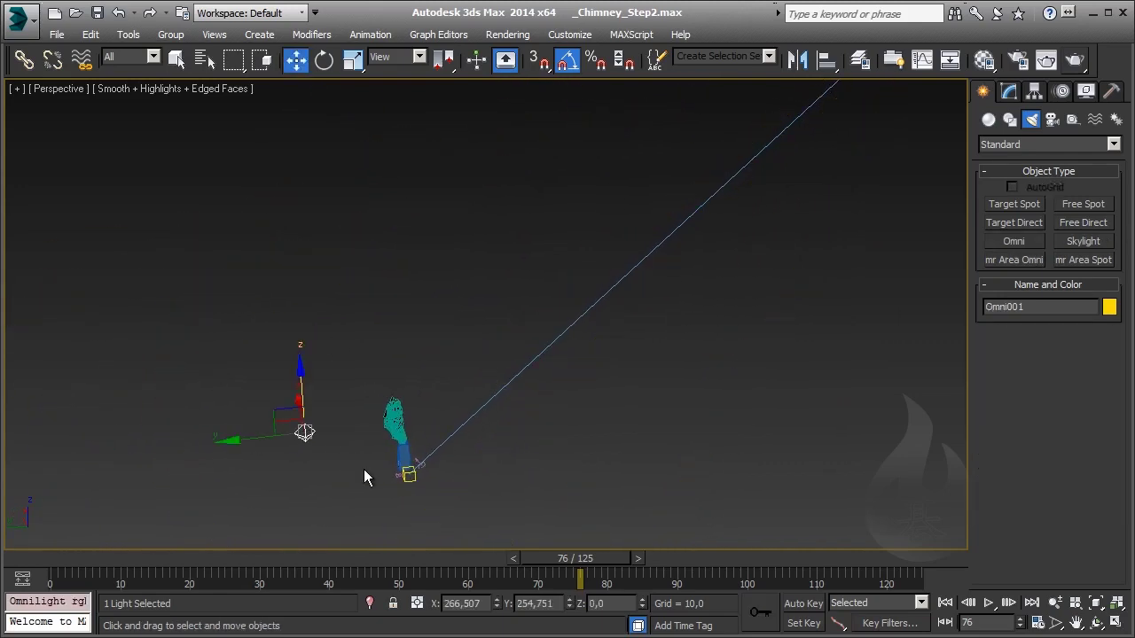
mouse_move(367, 469)
middle_mouse_down("alt")
mouse_move(376, 495)
mouse_move(213, 351)
middle_mouse_up("alt")
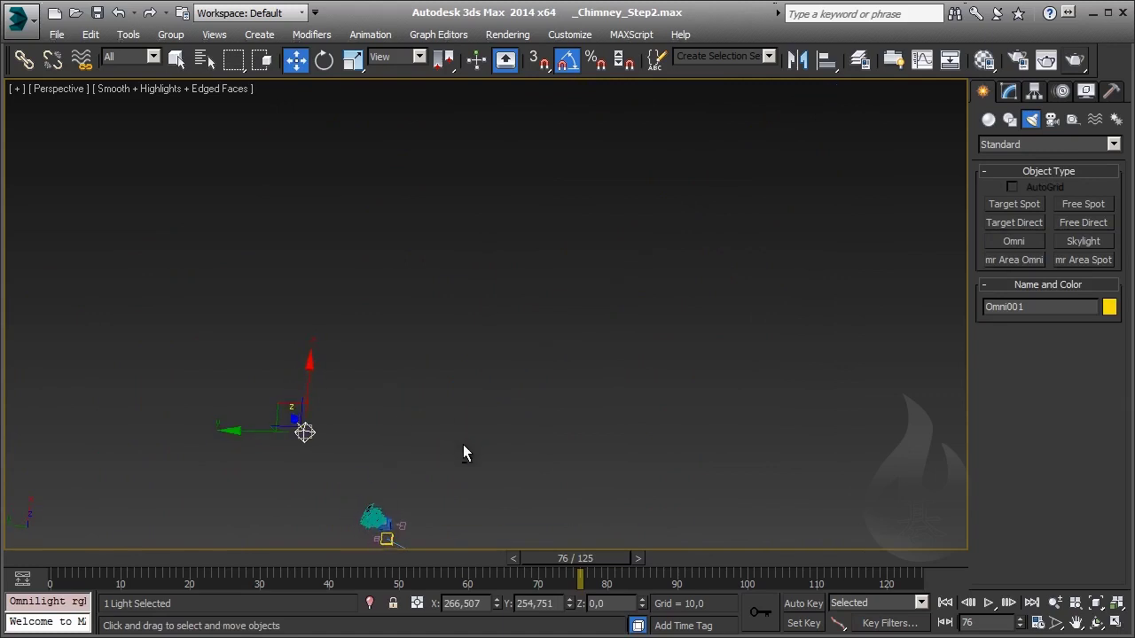
left_click_drag(360, 382, 383, 417)
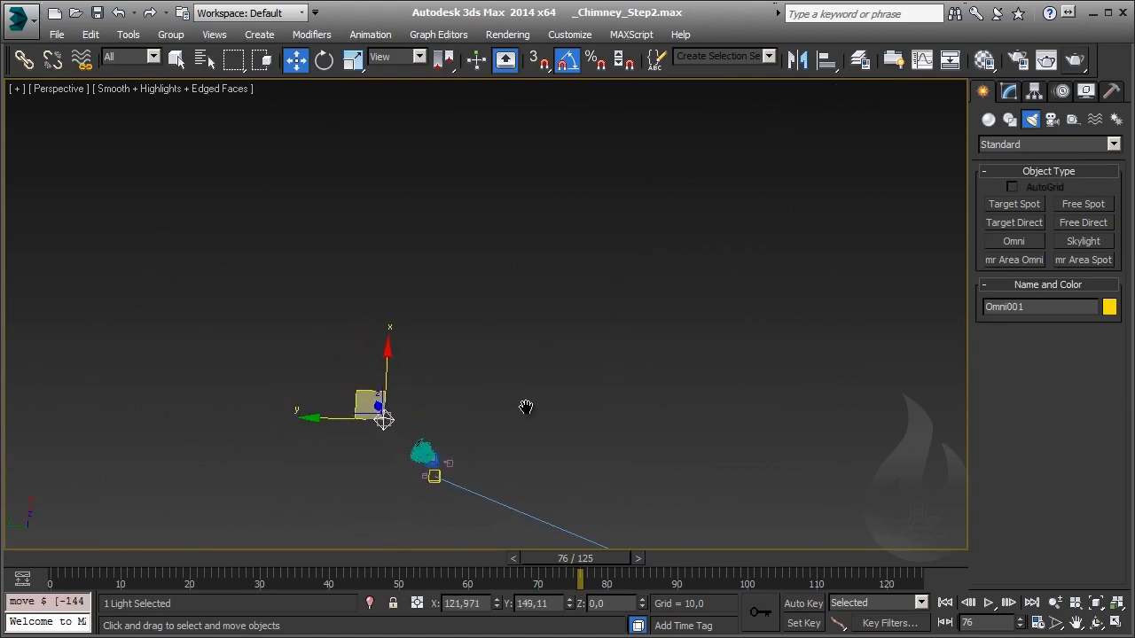
In Front view, move Omni001 right of the chimney, level with the smoke
key("f")
middle_click_drag(831, 280, 525, 440)
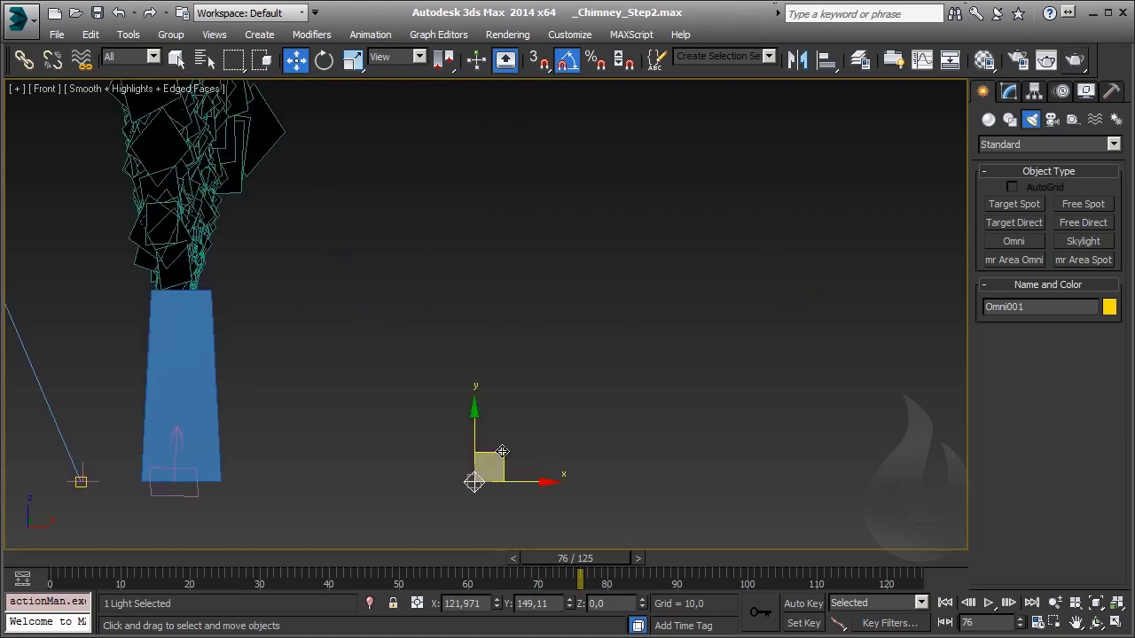
left_click_drag(475, 443, 494, 349)
middle_click_drag(494, 348, 470, 446)
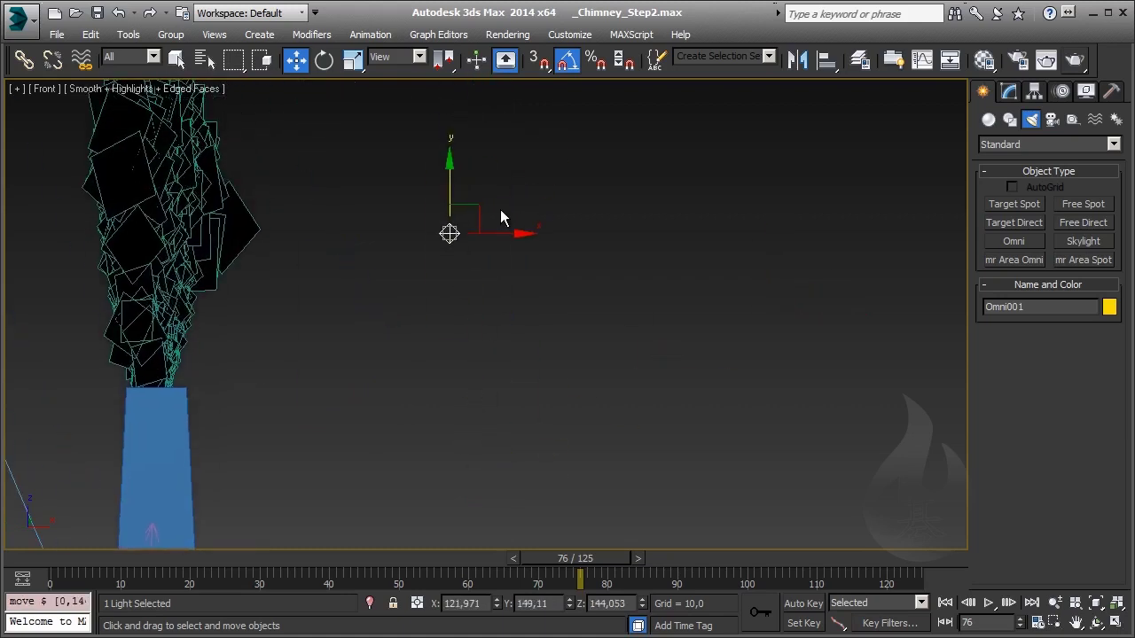
left_click_drag(466, 216, 738, 340)
left_click(1008, 92)
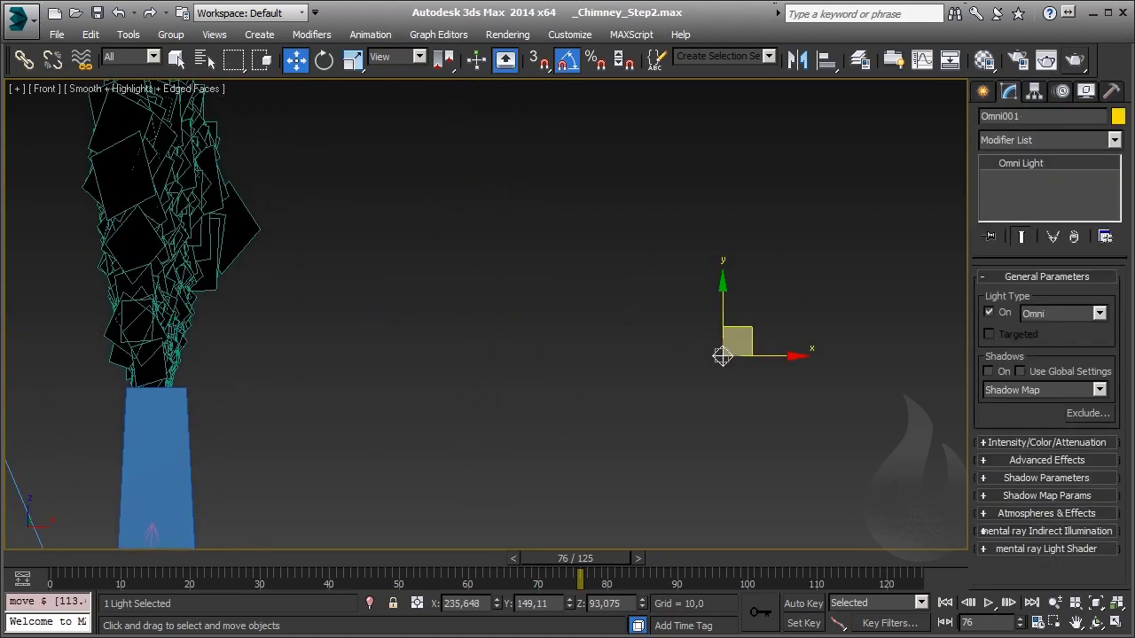
left_click(1047, 444)
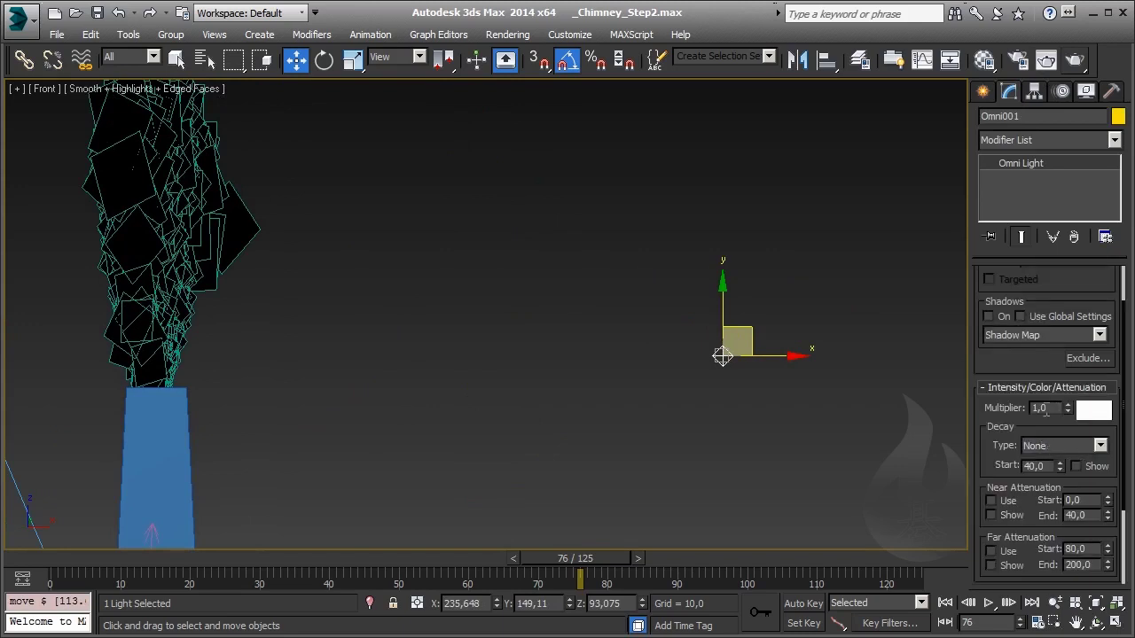
Lower Omni001's intensity Multiplier to 0,5
type("0,5")
key("Return")
scroll(620, 357, "down", 5)
scroll(602, 304, "down", 2)
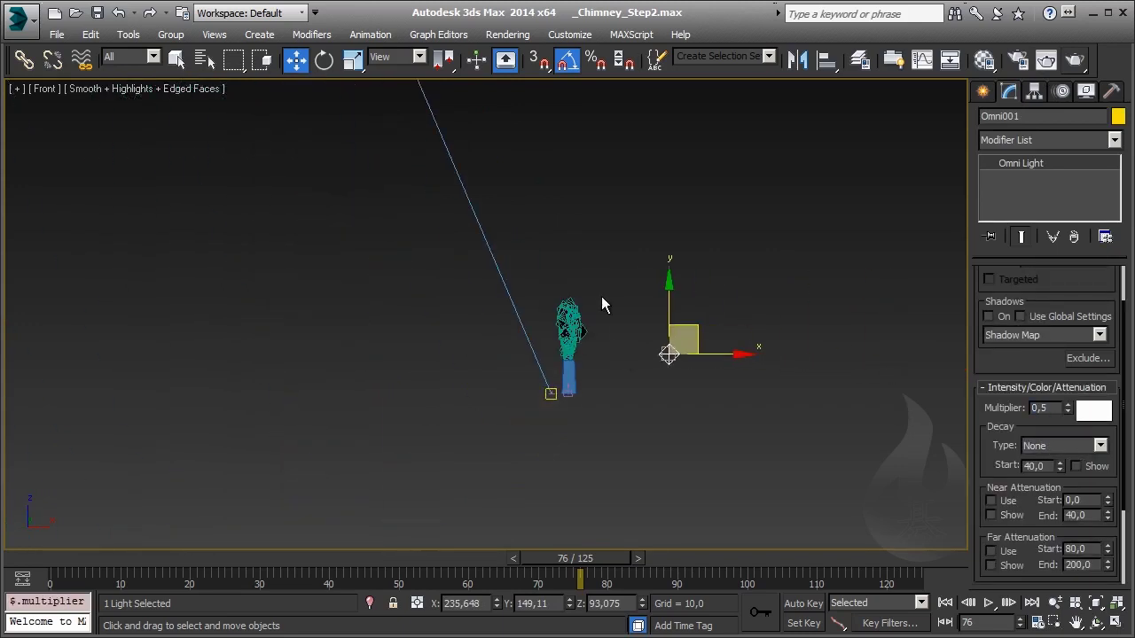
scroll(599, 373, "down", 2)
Select Spot001 and frame the chimney and smoke in Perspective view with safe frame on
left_click_drag(463, 286, 463, 286)
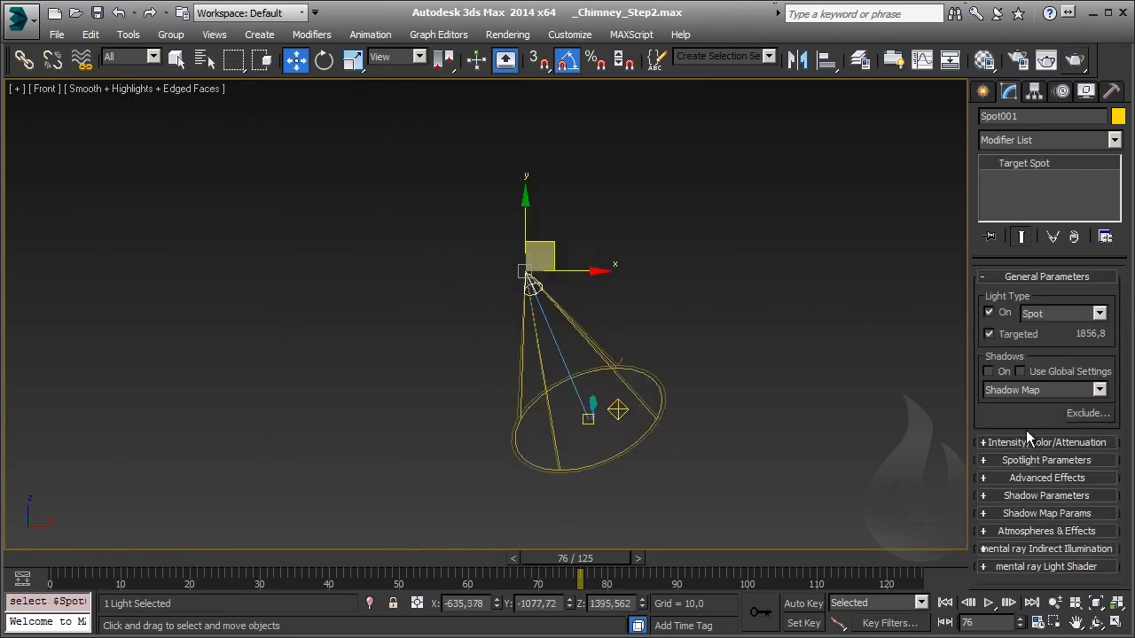
middle_click_drag(669, 312, 614, 354)
mouse_move(558, 435)
middle_mouse_down()
mouse_move(545, 444)
mouse_move(591, 440)
mouse_move(460, 428)
mouse_move(838, 443)
middle_mouse_up()
key("p")
scroll(509, 446, "up", 5)
scroll(488, 312, "up", 3)
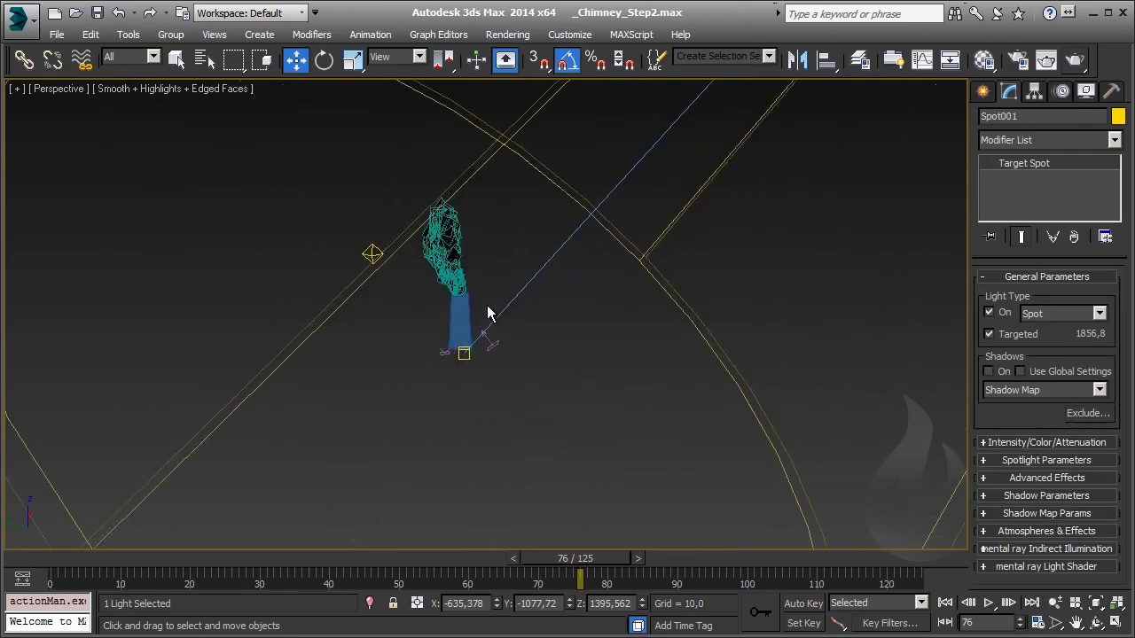
scroll(532, 368, "up", 3)
mouse_move(573, 423)
middle_mouse_down("alt")
mouse_move(578, 448)
mouse_move(612, 372)
middle_mouse_up("alt")
key("shift+f")
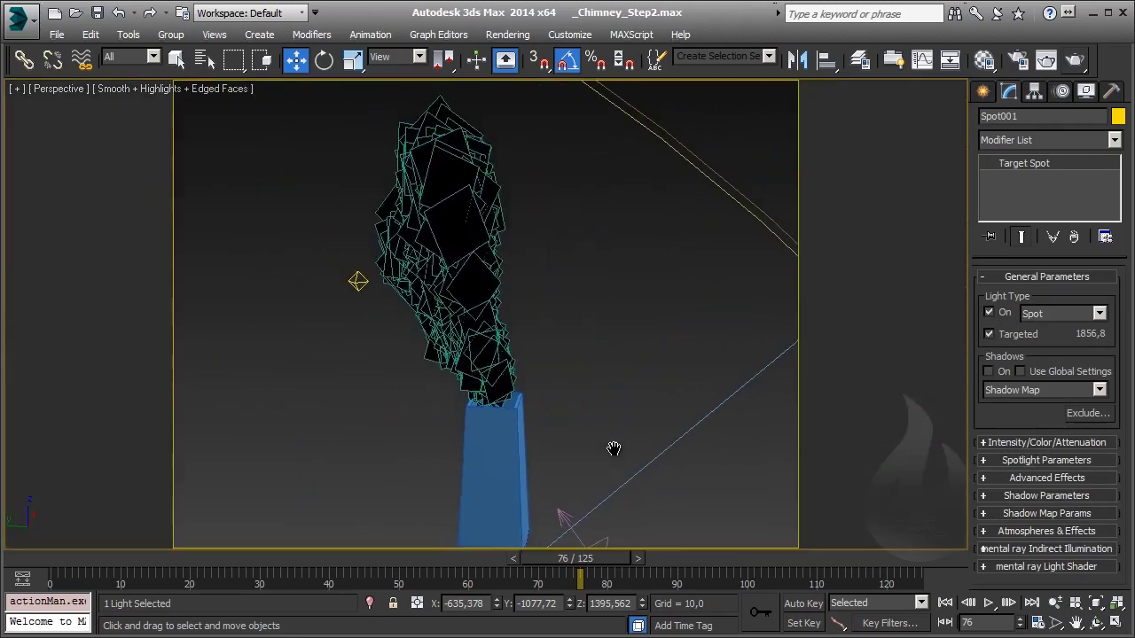
mouse_move(613, 449)
middle_mouse_down()
mouse_move(595, 487)
mouse_move(552, 314)
middle_mouse_up()
scroll(603, 464, "up", 3)
scroll(494, 249, "up", 2)
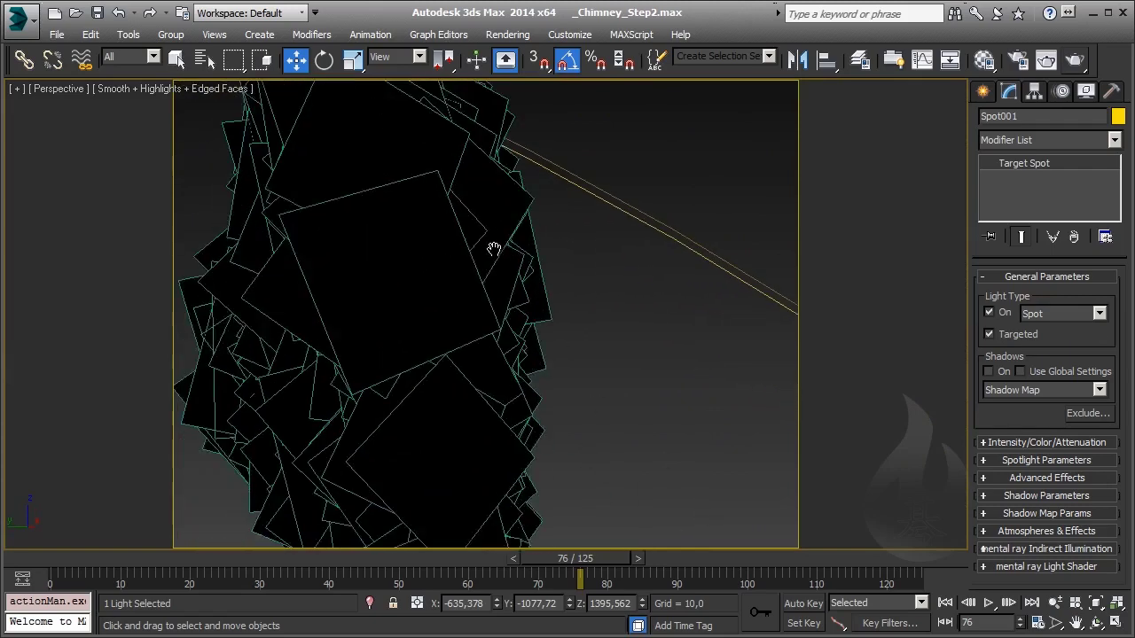
scroll(494, 249, "down", 3)
scroll(519, 278, "down", 3)
mouse_move(545, 354)
middle_mouse_down("alt")
mouse_move(549, 373)
mouse_move(519, 329)
mouse_move(534, 329)
middle_mouse_up("alt")
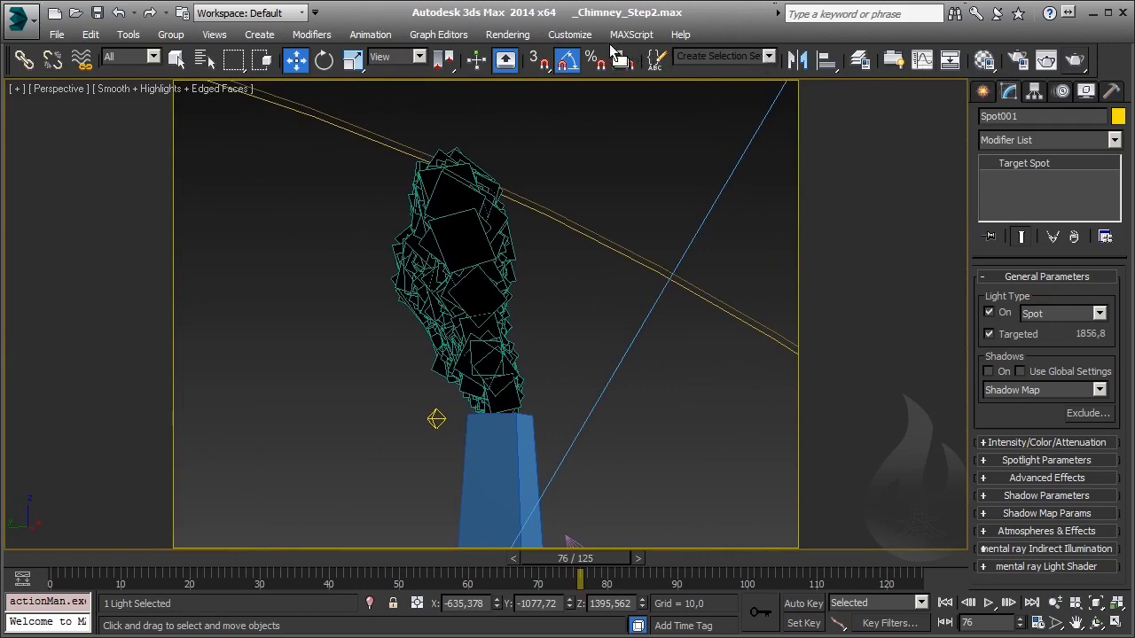
Change the environment background colour from black to bright blue (0, 222, 242)
left_click(527, 38)
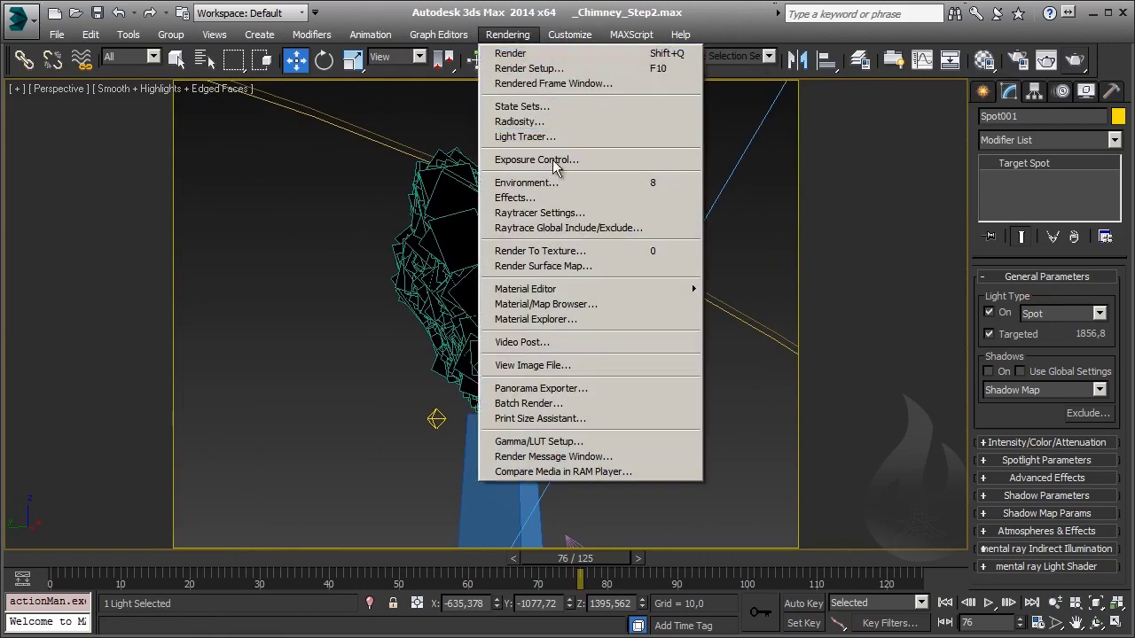
left_click(548, 183)
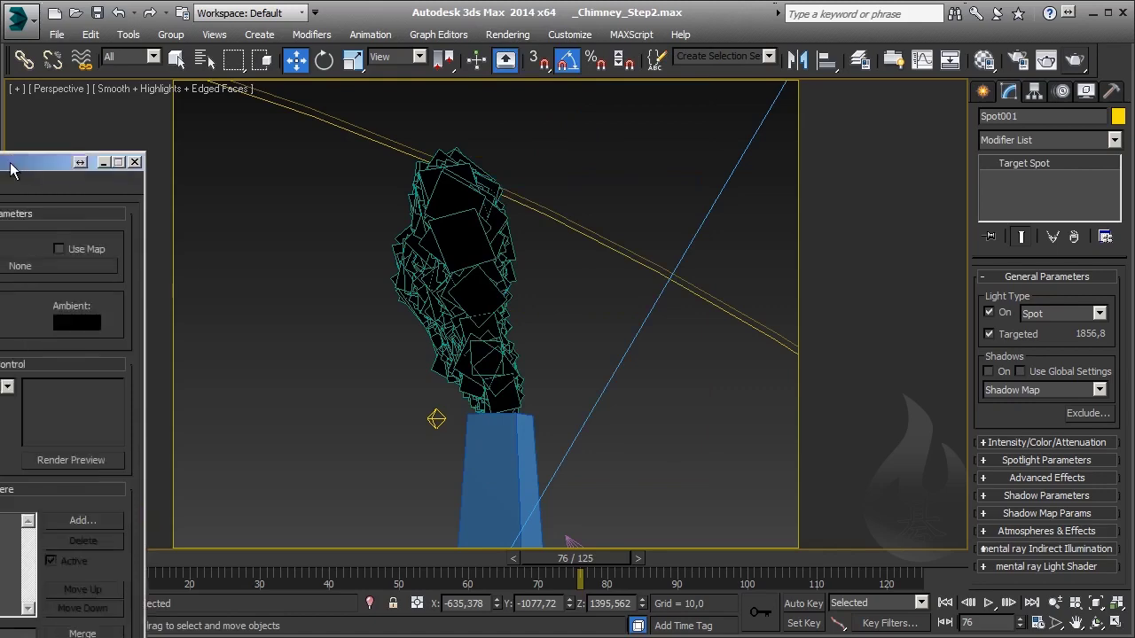
left_click_drag(13, 163, 577, 88)
left_click(446, 190)
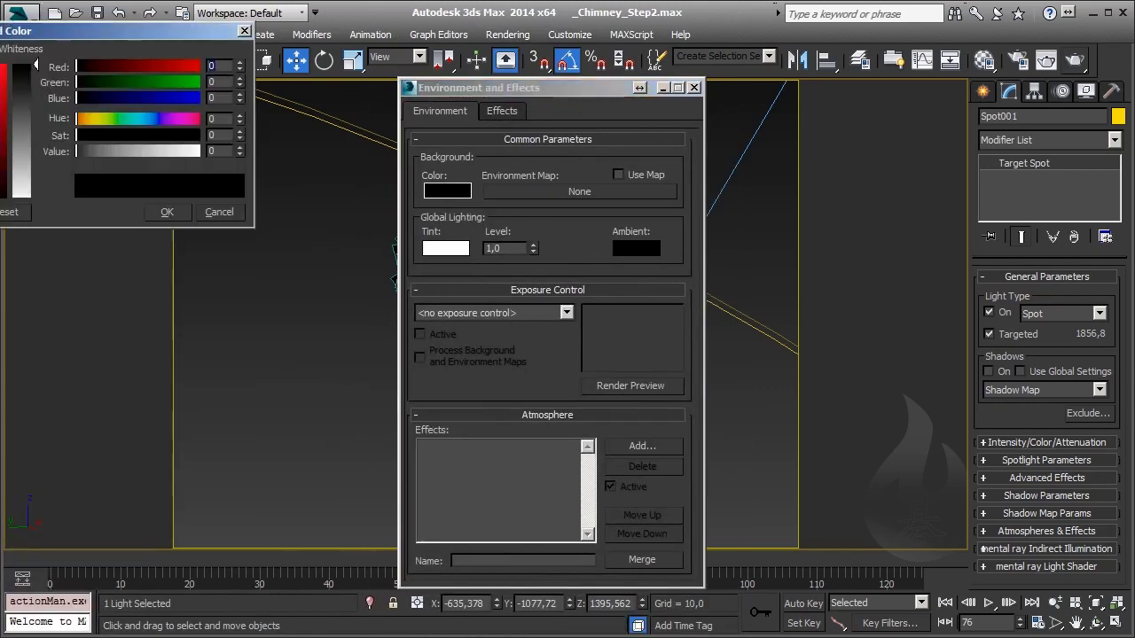
mouse_move(17, 30)
left_mouse_down()
mouse_move(433, 229)
mouse_move(385, 263)
left_mouse_up()
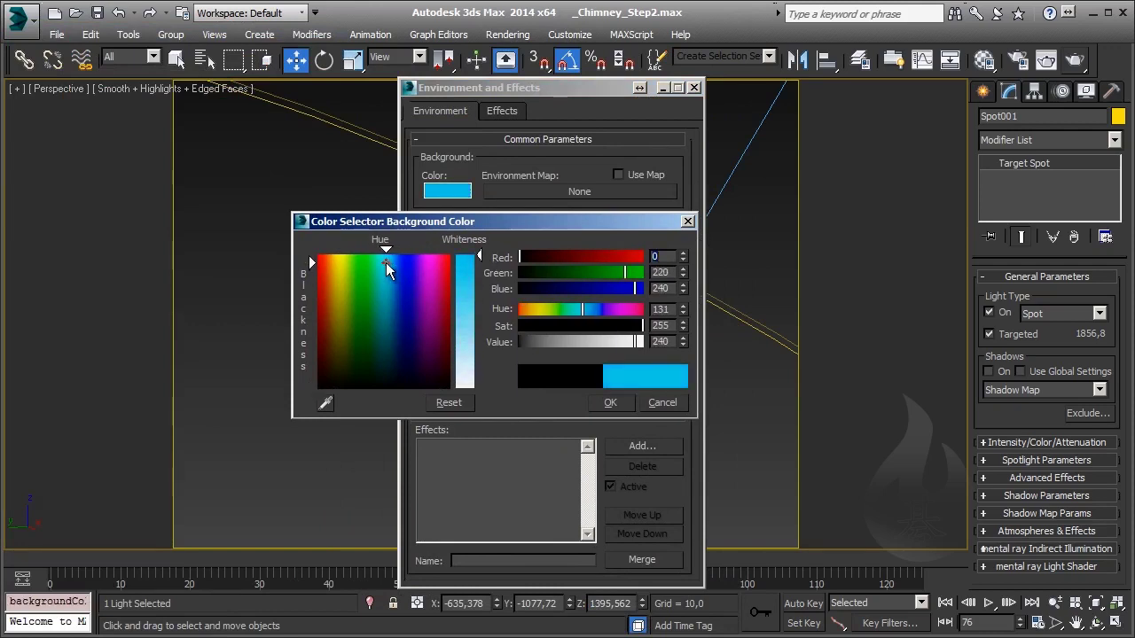
left_click_drag(627, 272, 608, 273)
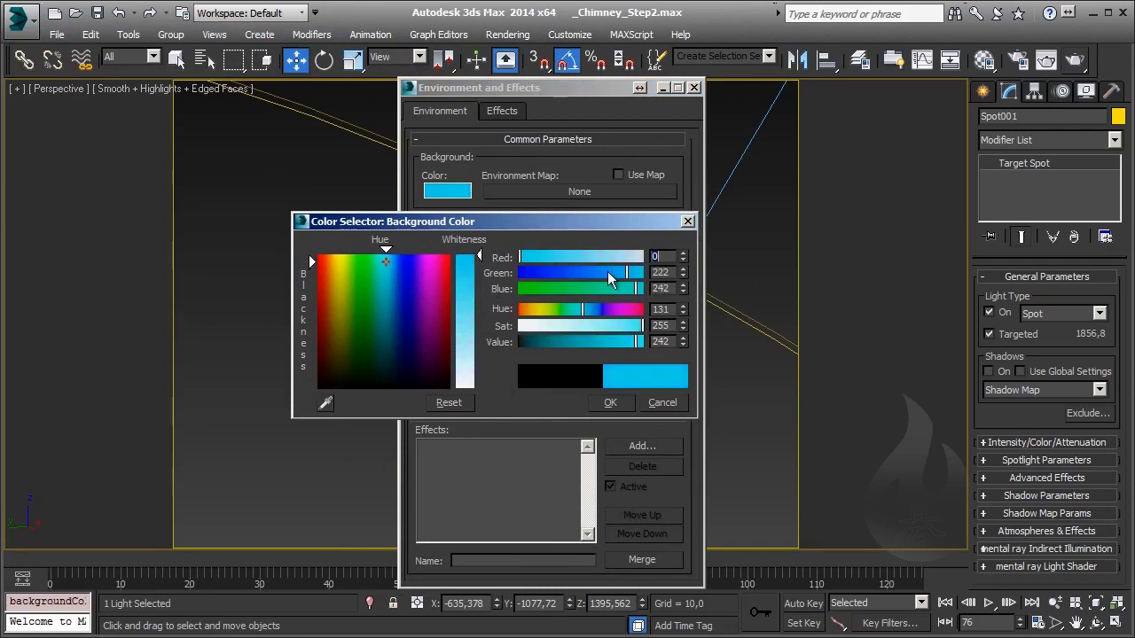
left_click(611, 404)
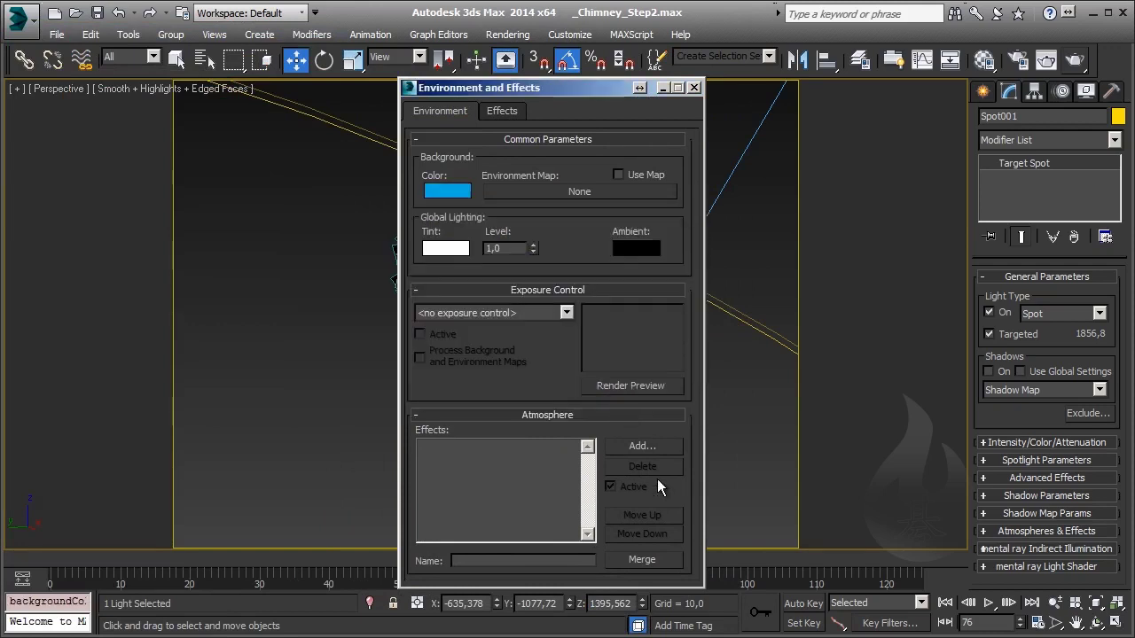
left_click(694, 89)
left_click(882, 135)
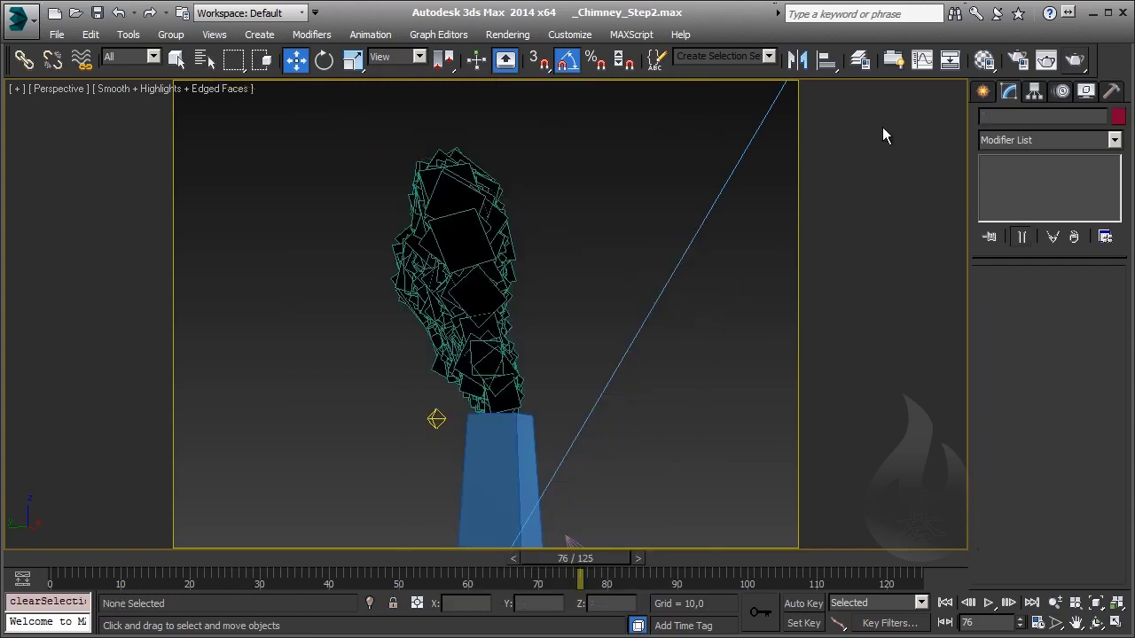
Render frame 76 against the blue background and reopen Smoke_Mat's gradient map
left_click(1075, 59)
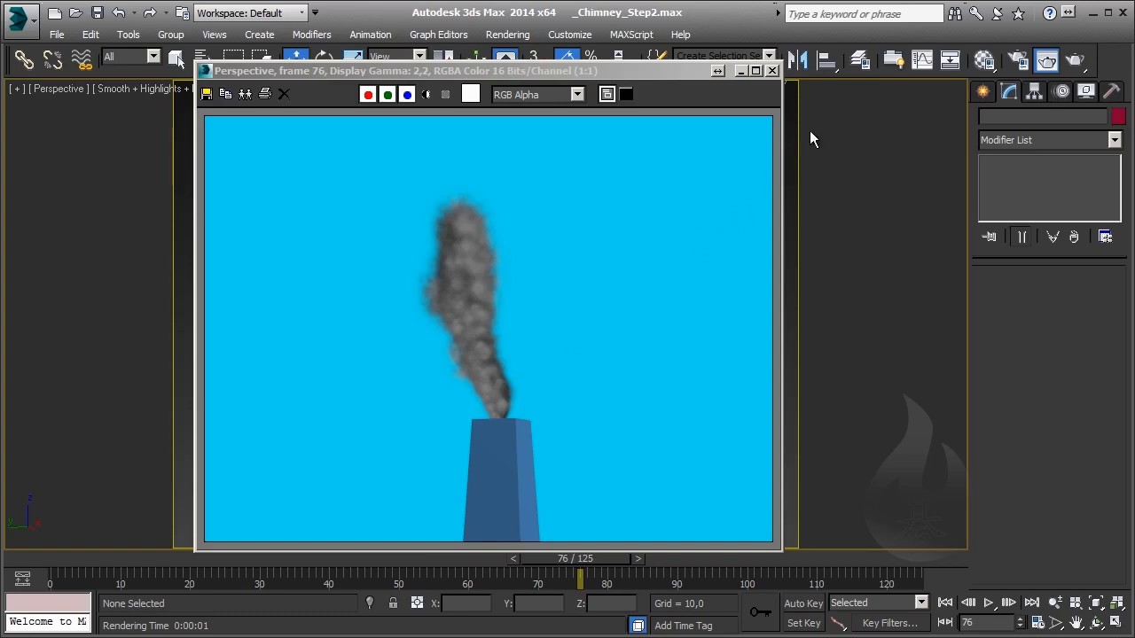
left_click(984, 60)
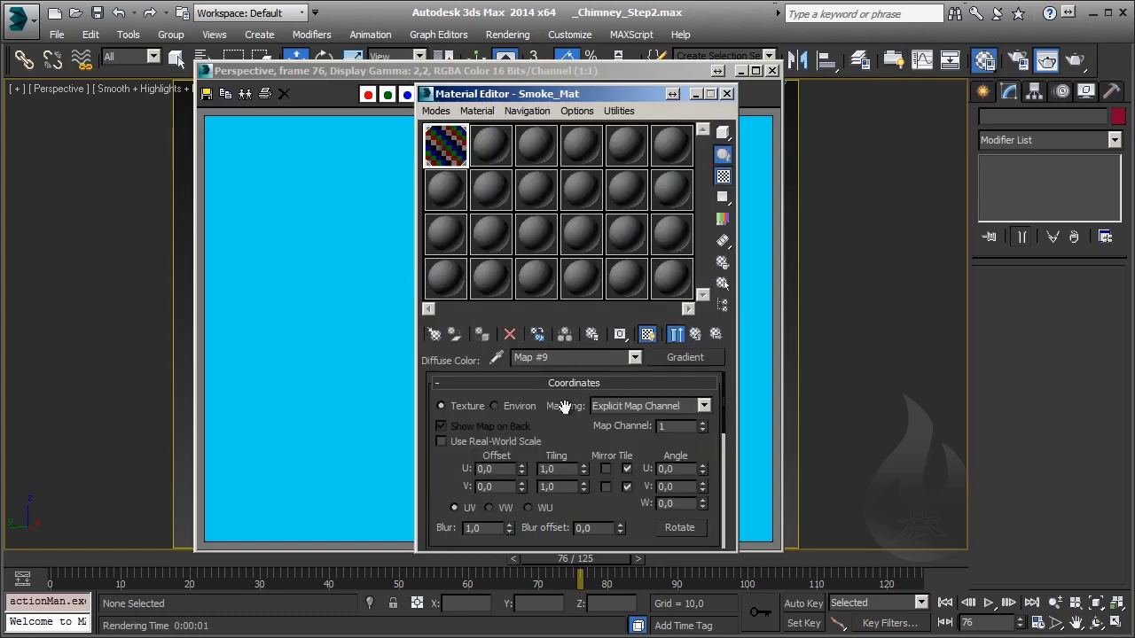
Test-render frame 76 with Smoke_Mat's Opacity amount set to 50
left_click(695, 333)
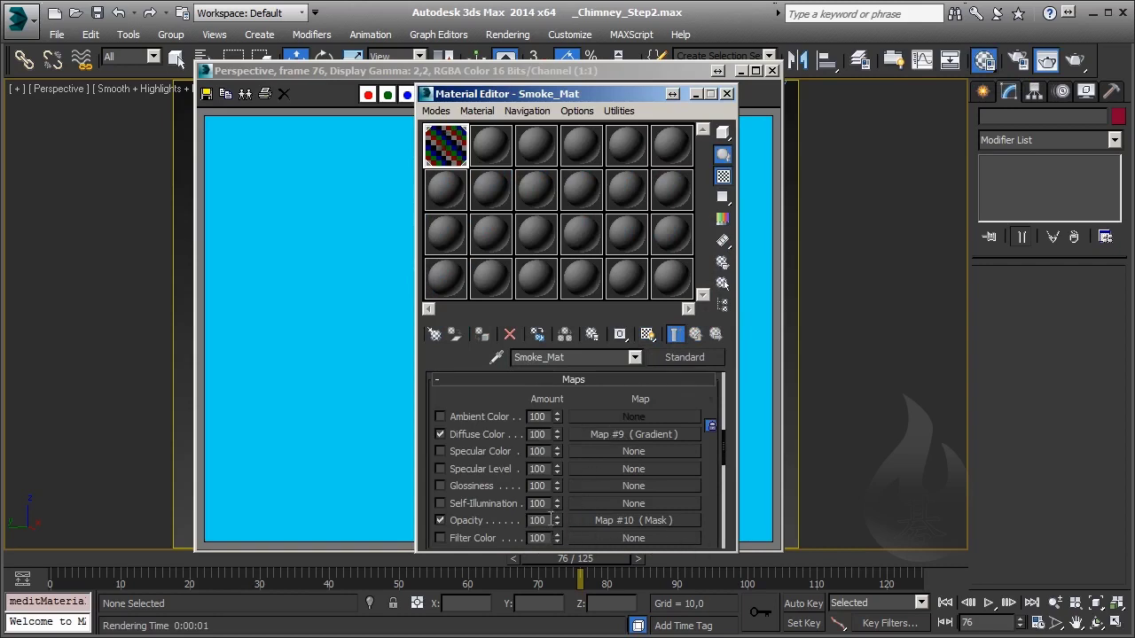
left_click(526, 521)
type("50")
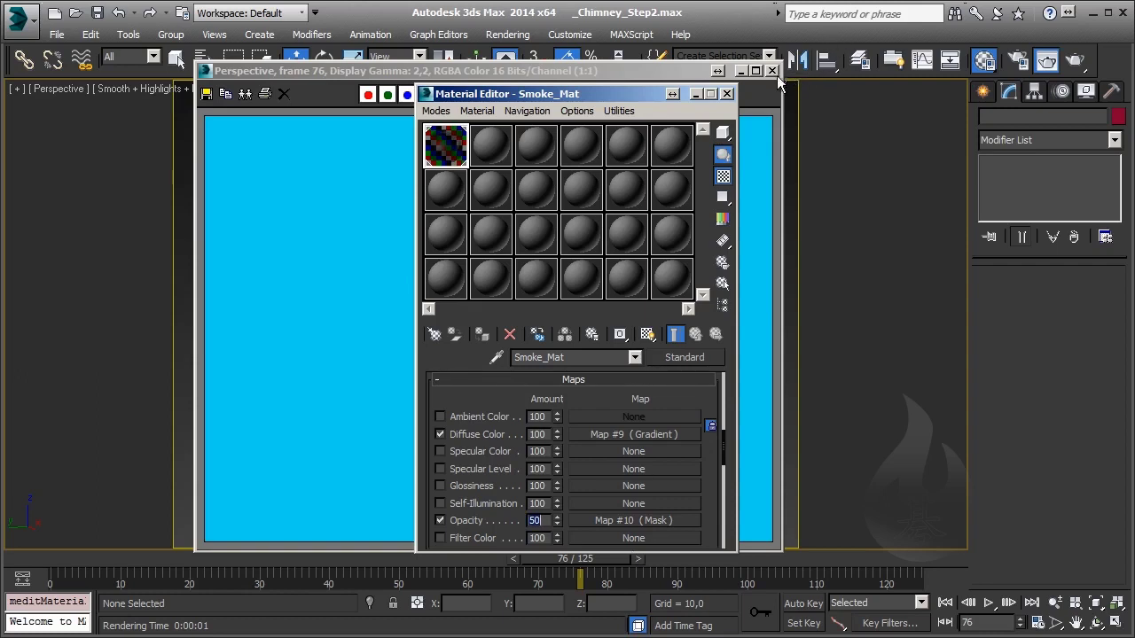
left_click(1050, 62)
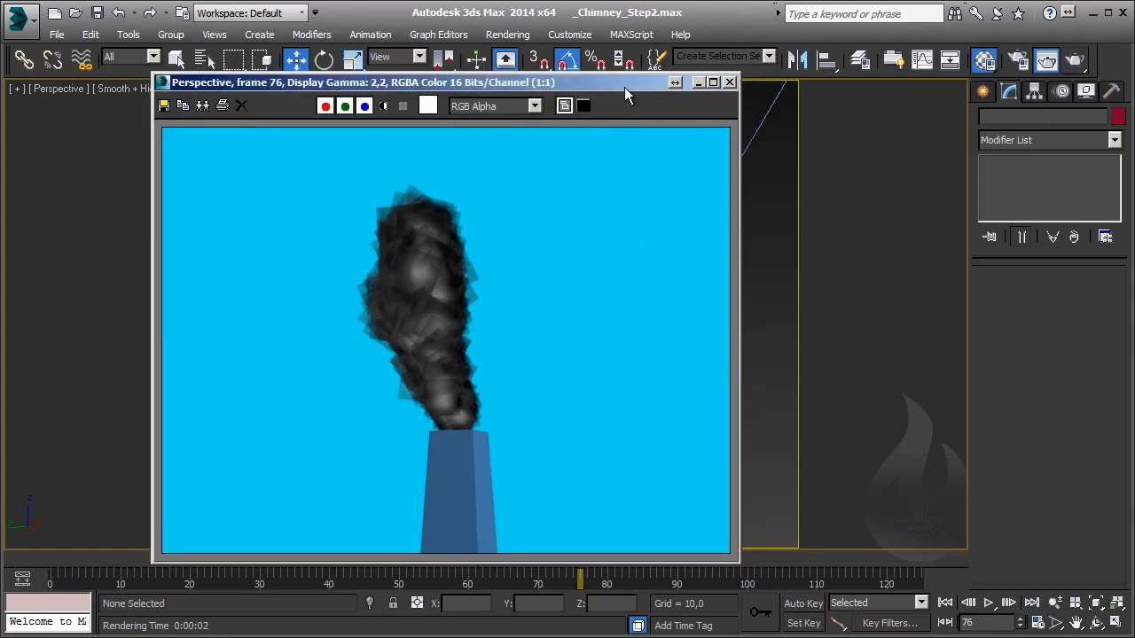
left_click_drag(682, 71, 530, 118)
Restore Smoke_Mat's Opacity amount to 100
left_click(674, 93)
double_click(538, 522)
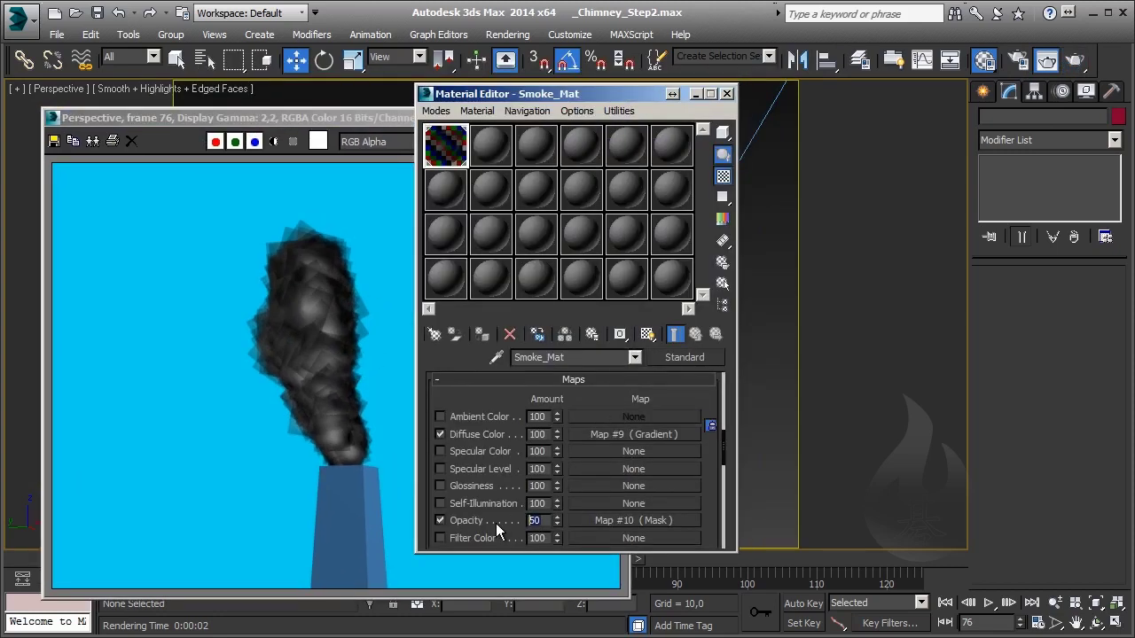
type("0")
key("Return")
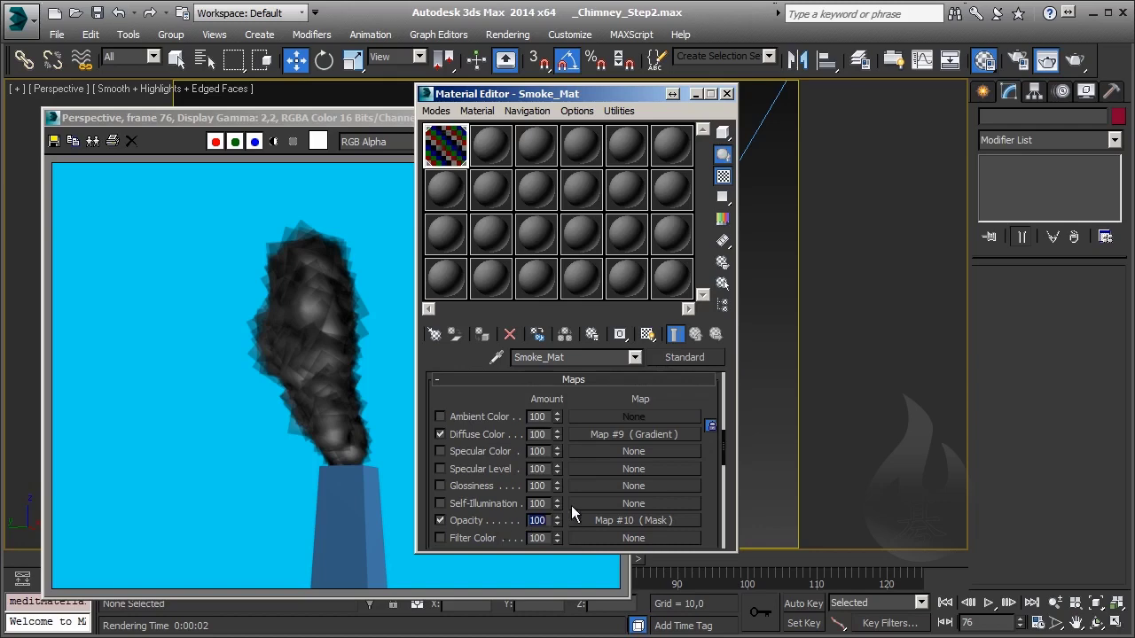
Open the opacity mask gradient (Map #11) and set Color #3 to grey 237
left_click(621, 521)
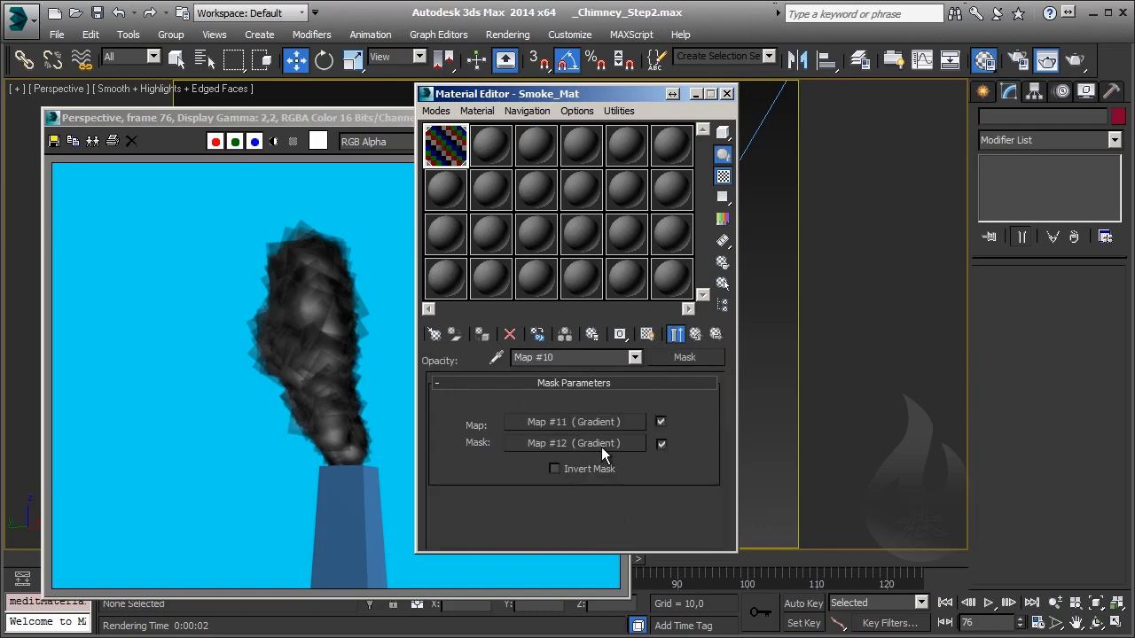
left_click(606, 424)
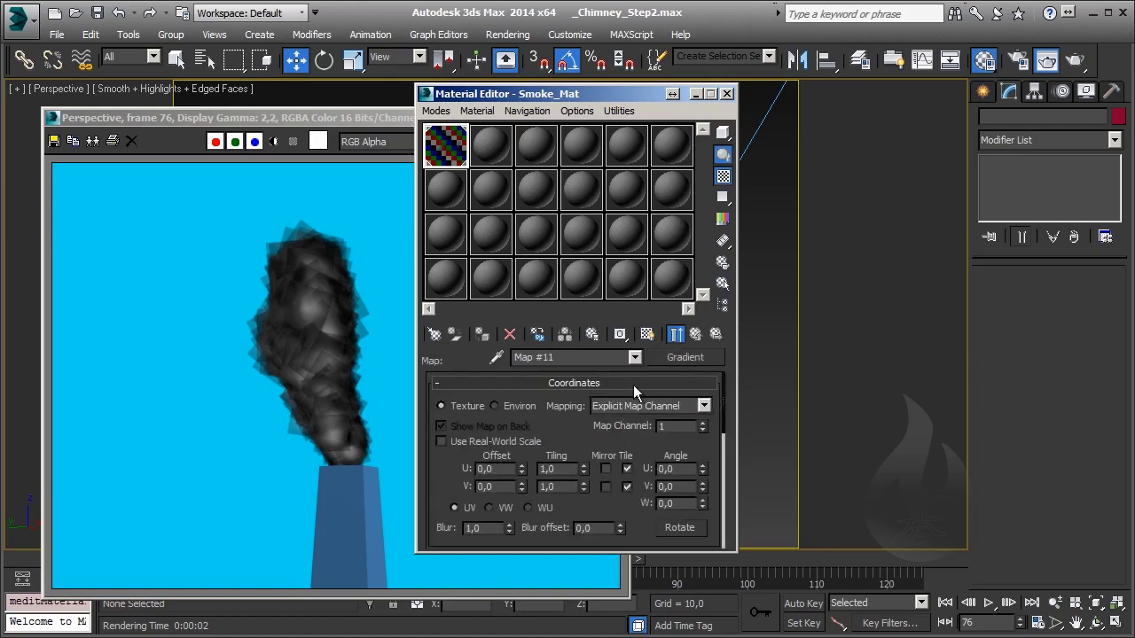
scroll(624, 448, "down", 5)
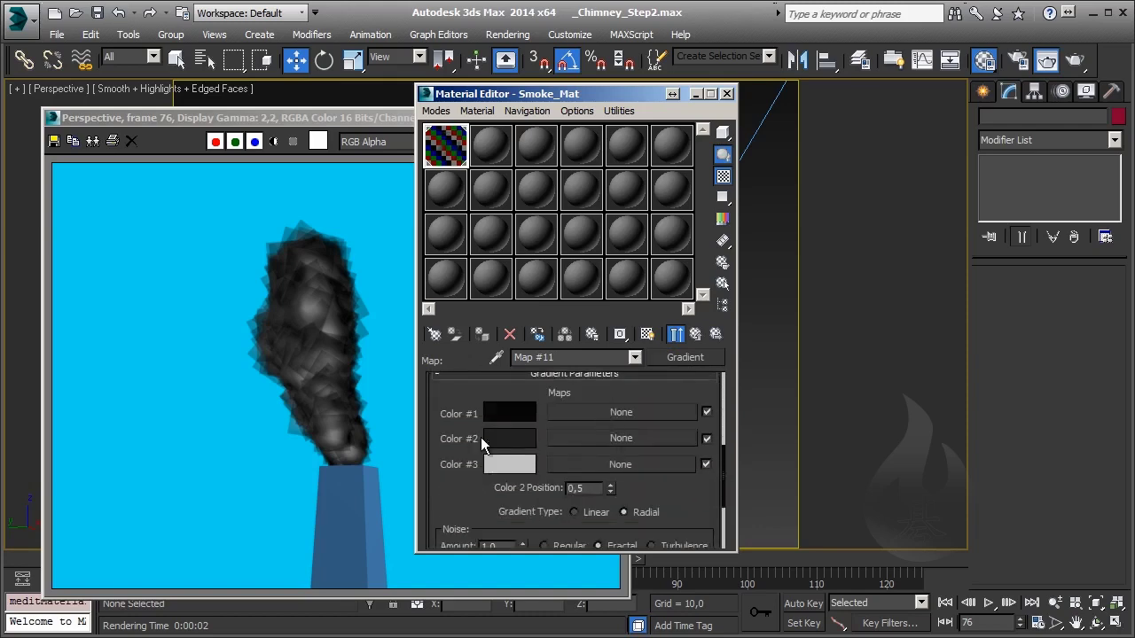
left_click(487, 439)
left_click(523, 466)
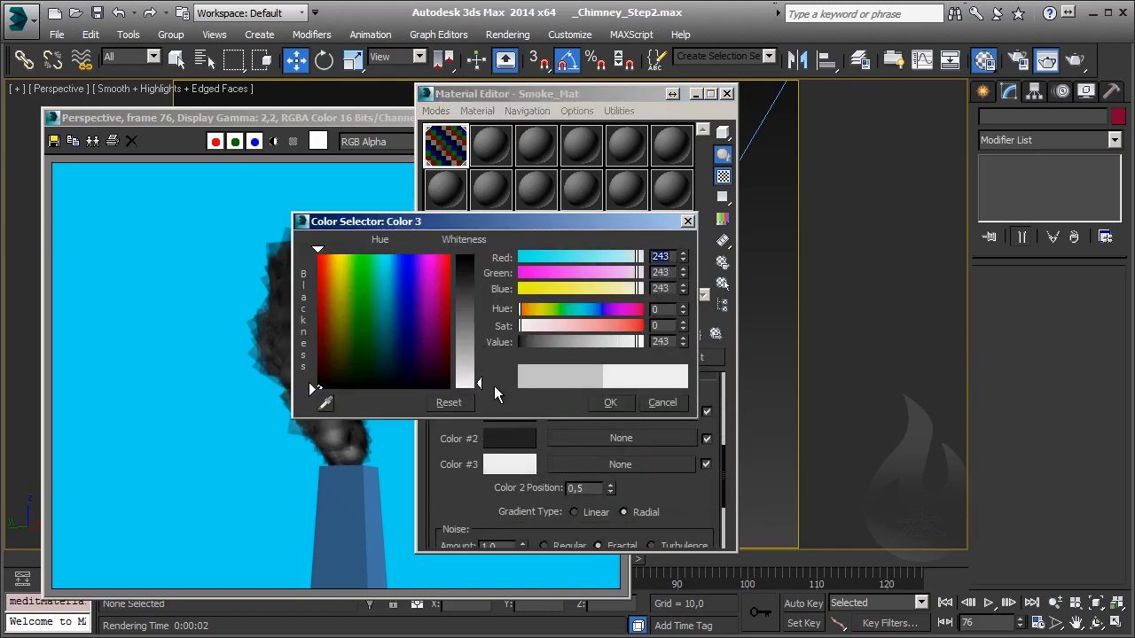
left_click_drag(484, 382, 479, 377)
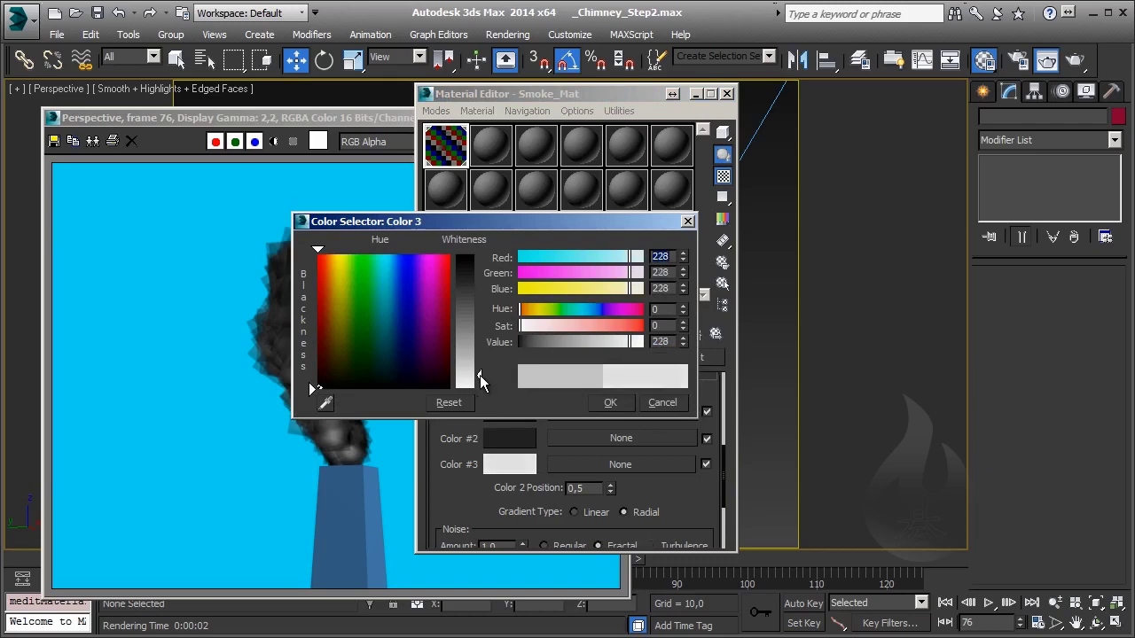
left_click(612, 401)
Set the gradient's Color #2 to mid grey 104 and close the Material Editor
left_click(507, 441)
left_click_drag(477, 280, 478, 310)
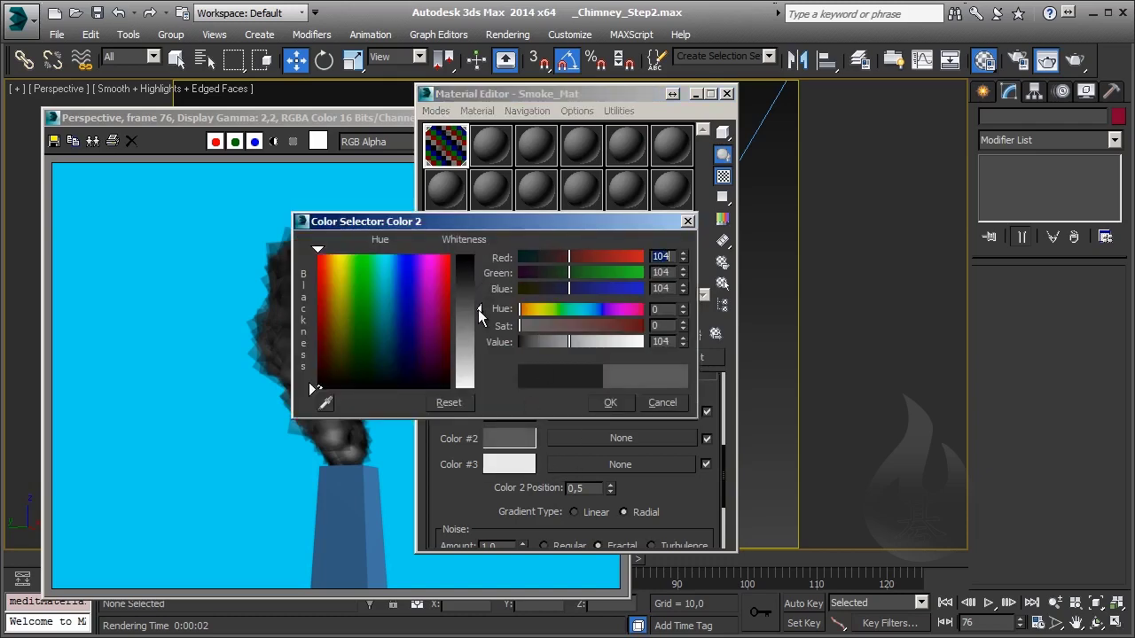
left_click(611, 403)
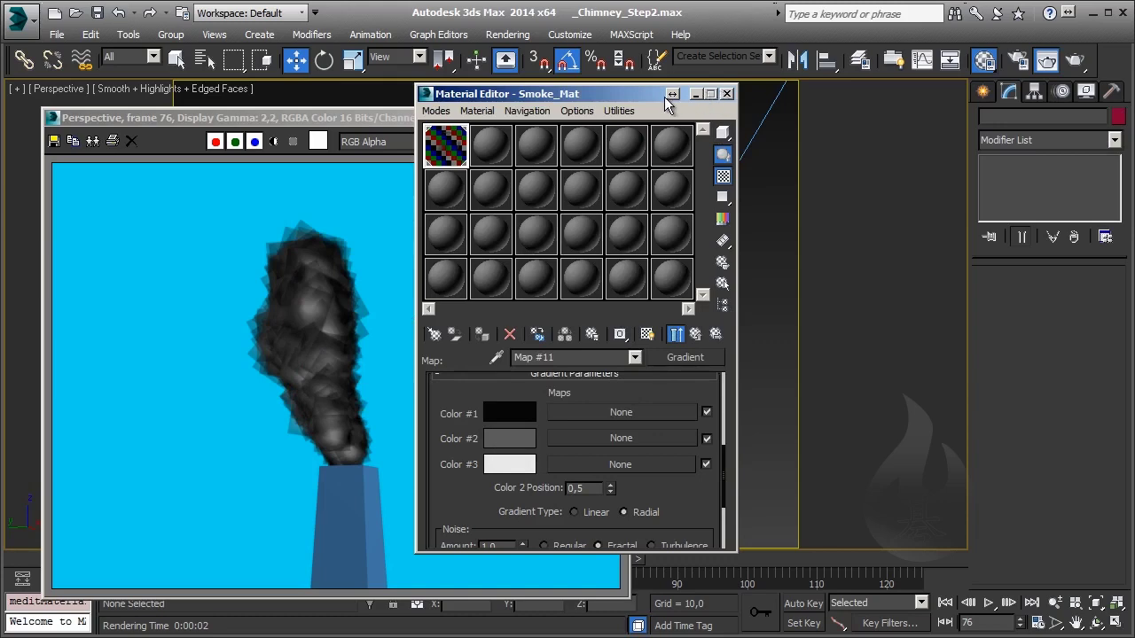
left_click(727, 94)
left_click_drag(497, 113, 660, 85)
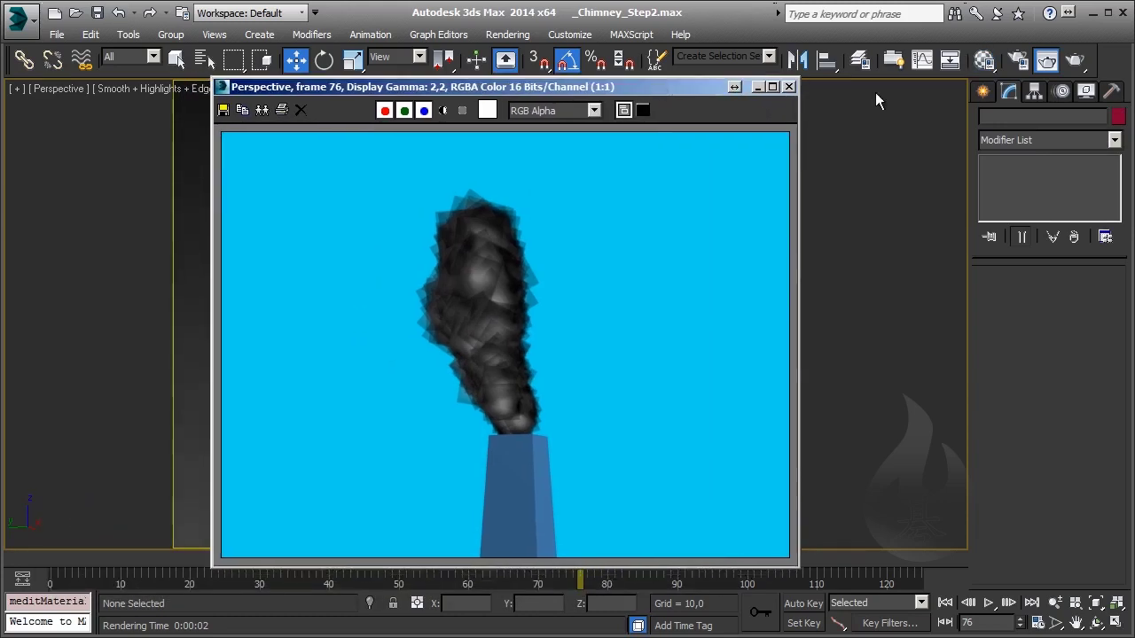
Re-render frame 76, then enable Image motion blur in SuperSpray001's Object Properties
left_click(1084, 57)
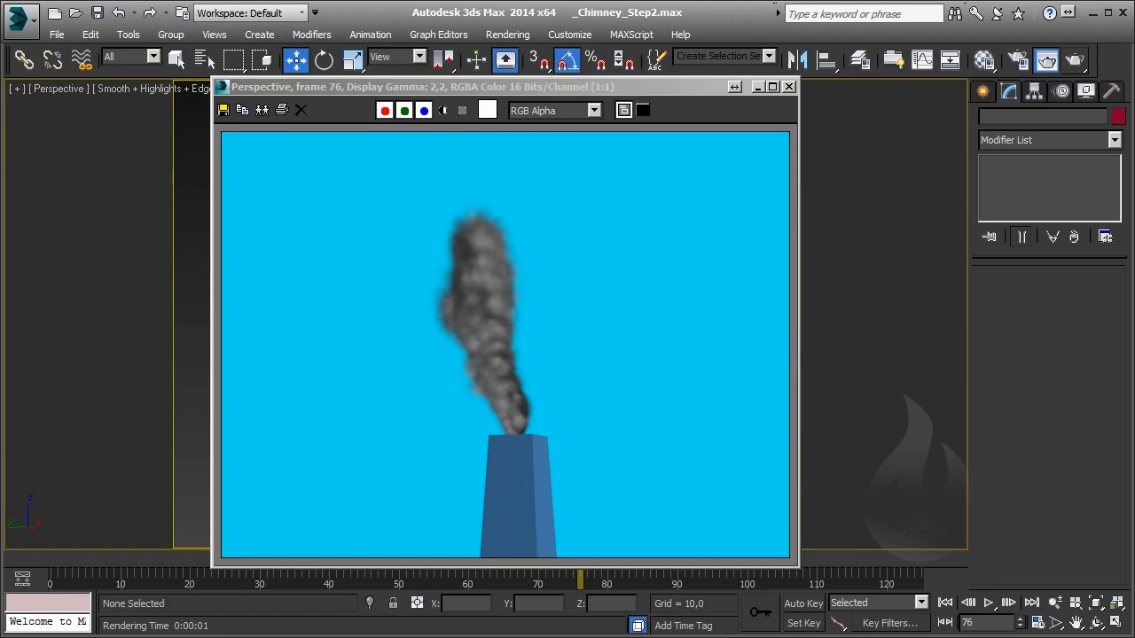
left_click(756, 87)
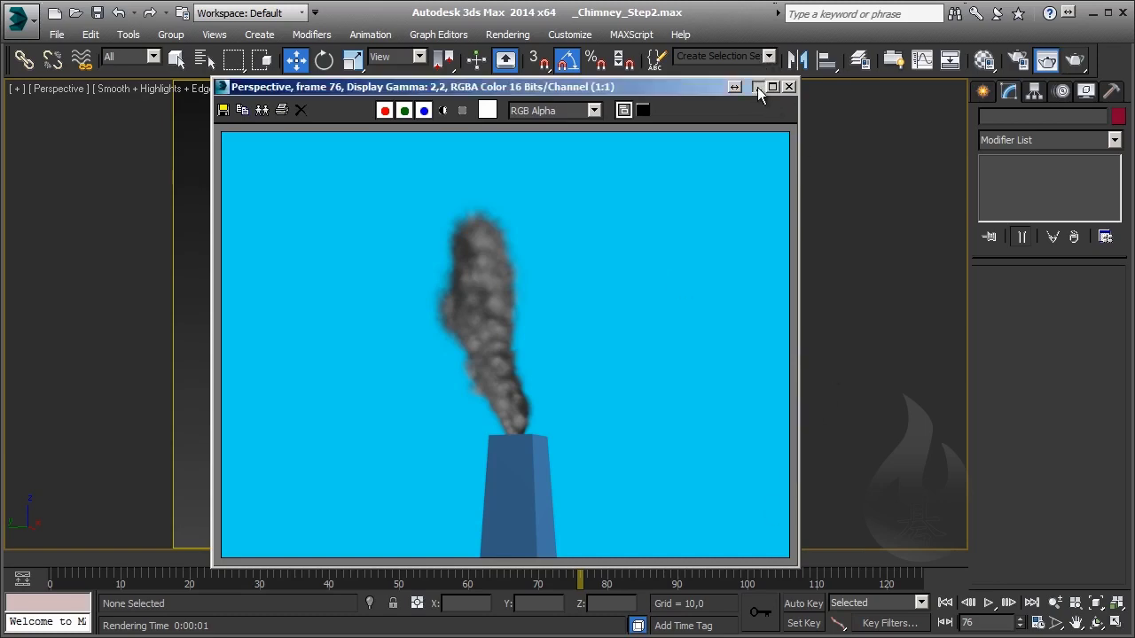
right_click(475, 328)
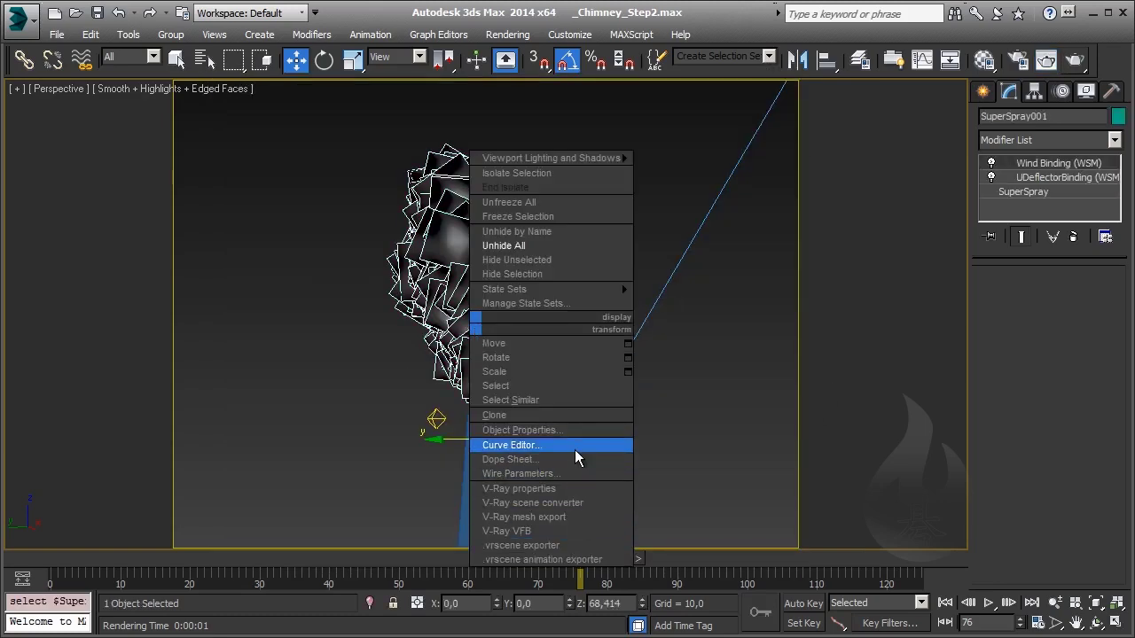
left_click(532, 430)
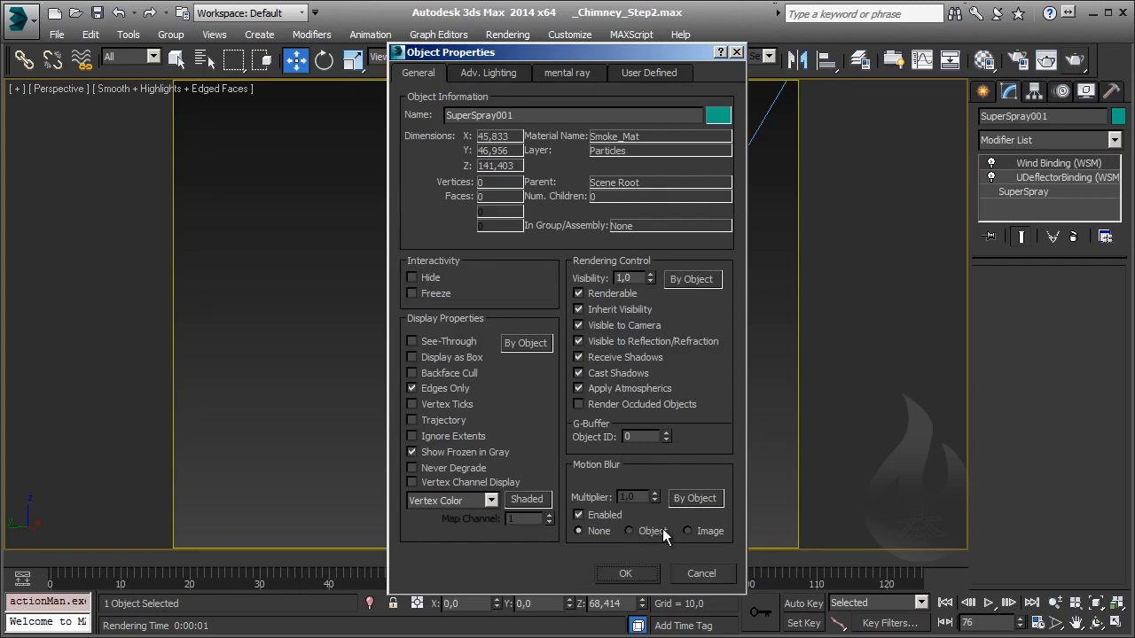
left_click(700, 531)
left_click(627, 574)
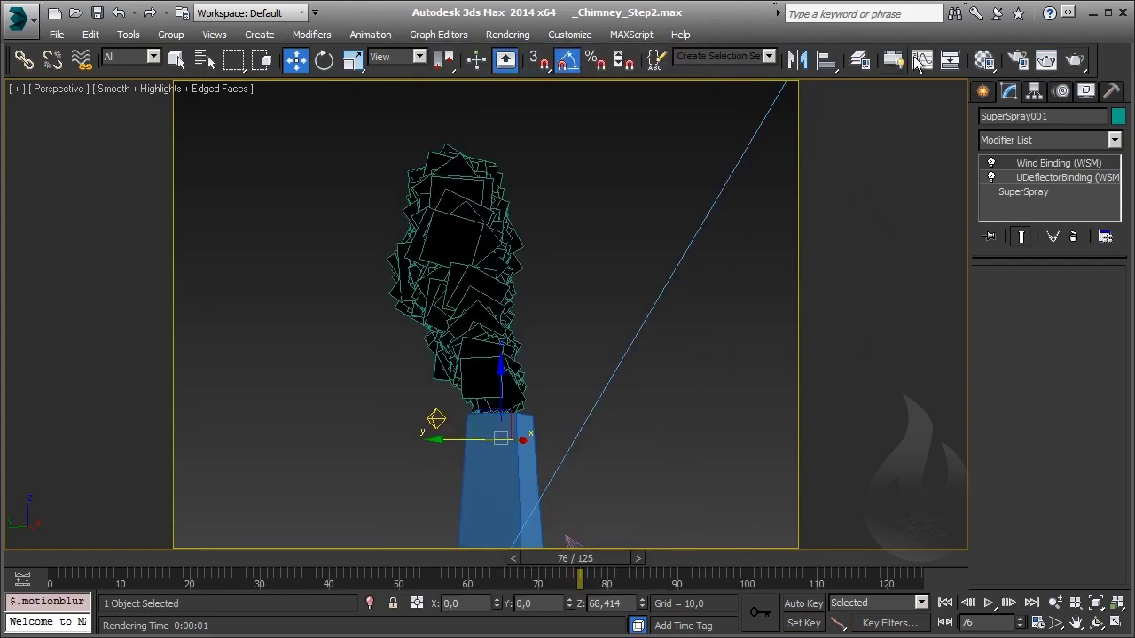
left_click(1019, 59)
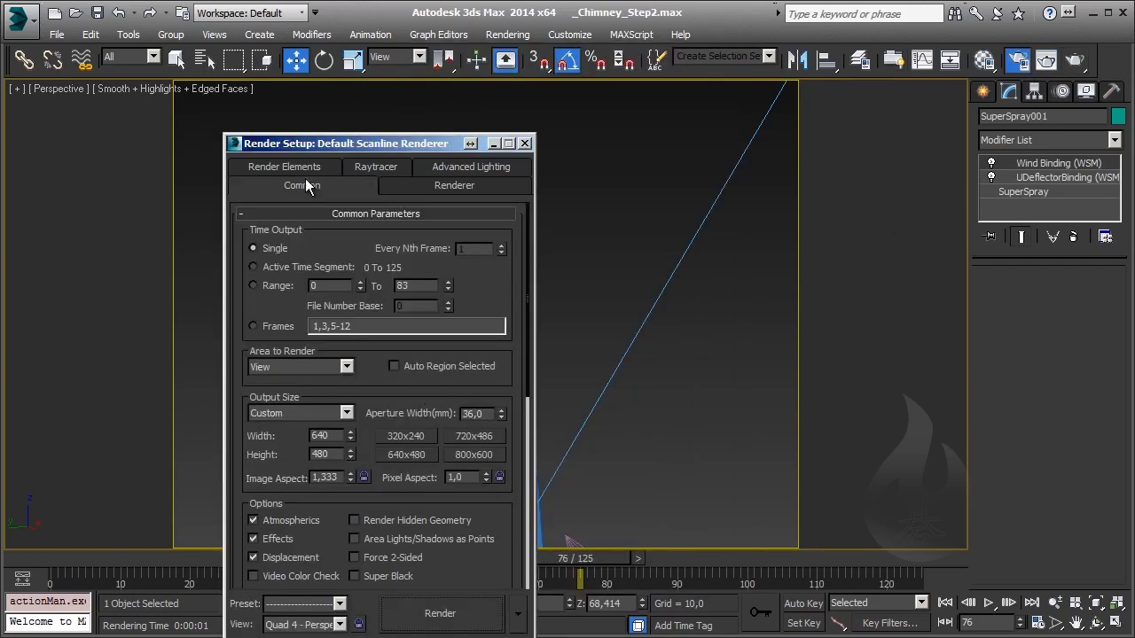
left_click(419, 185)
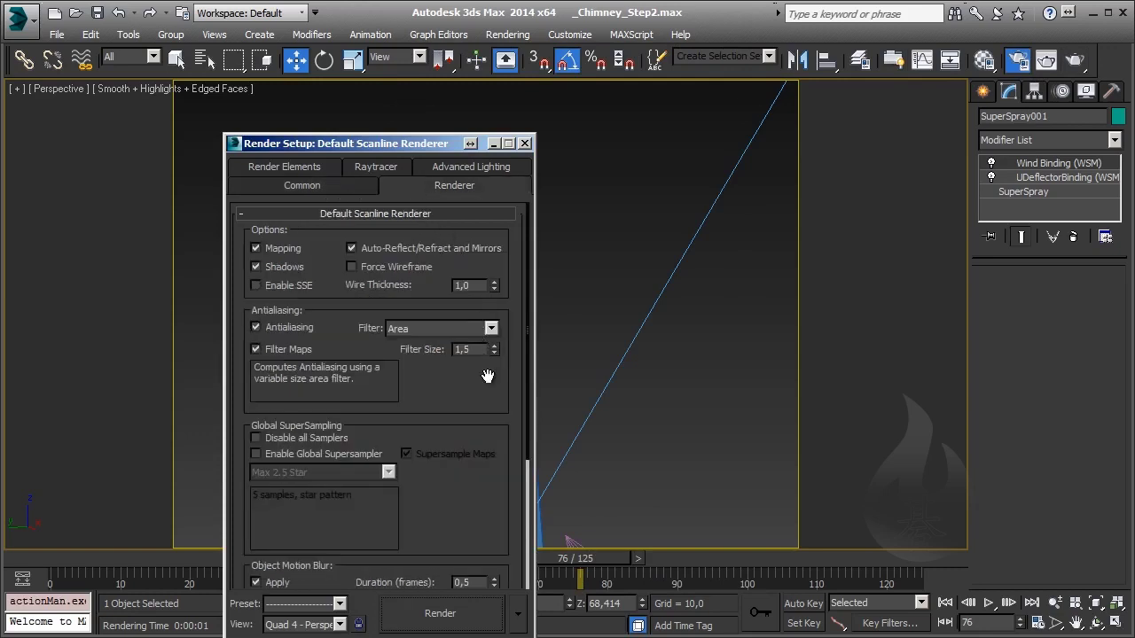
scroll(496, 439, "down", 5)
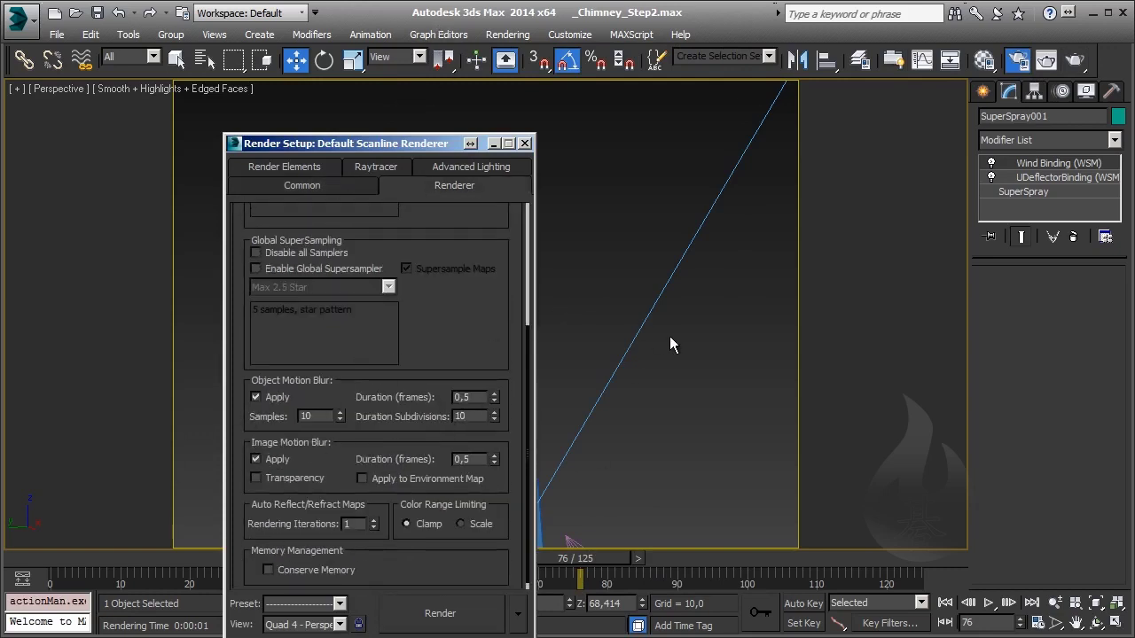
left_click(525, 143)
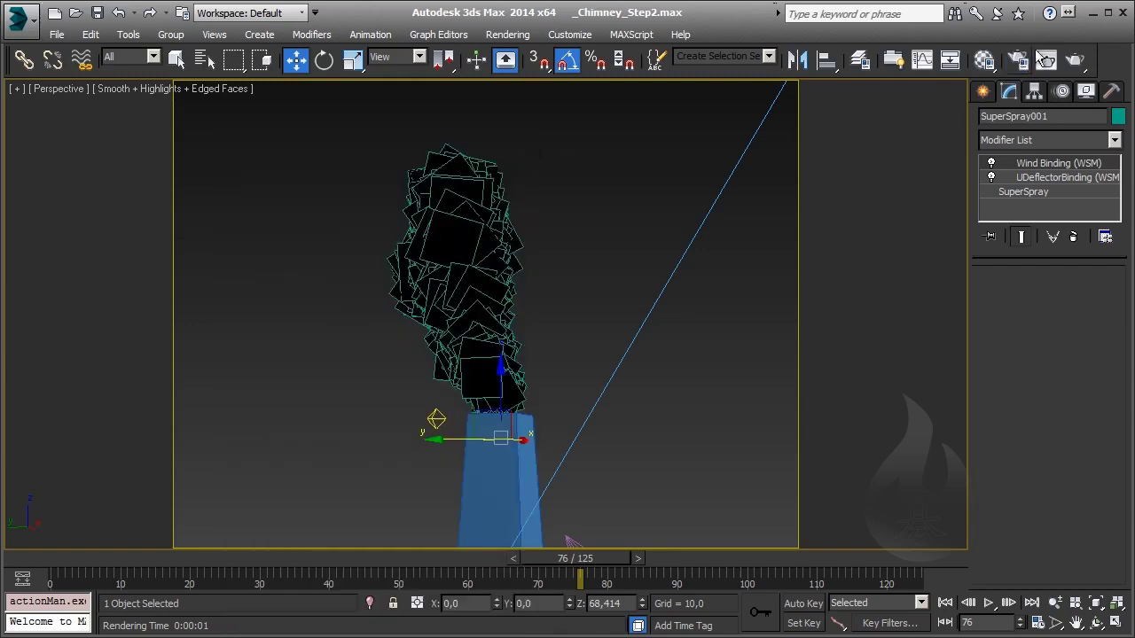
Render frame 76 so the motion-blurred smoke appears softly against the blue sky
left_click(1078, 58)
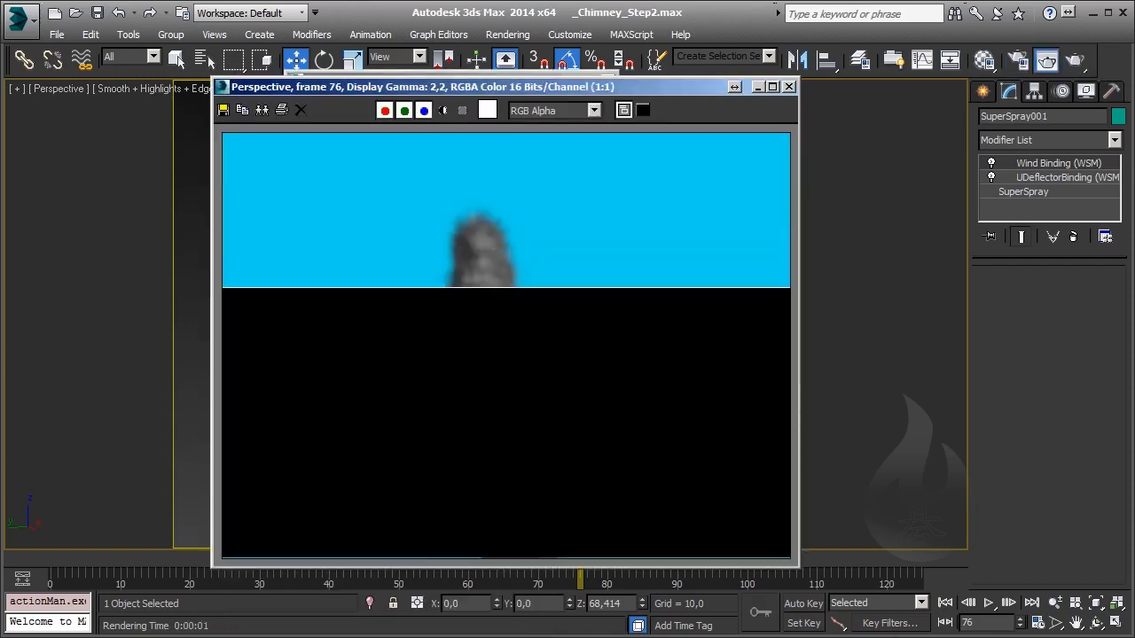